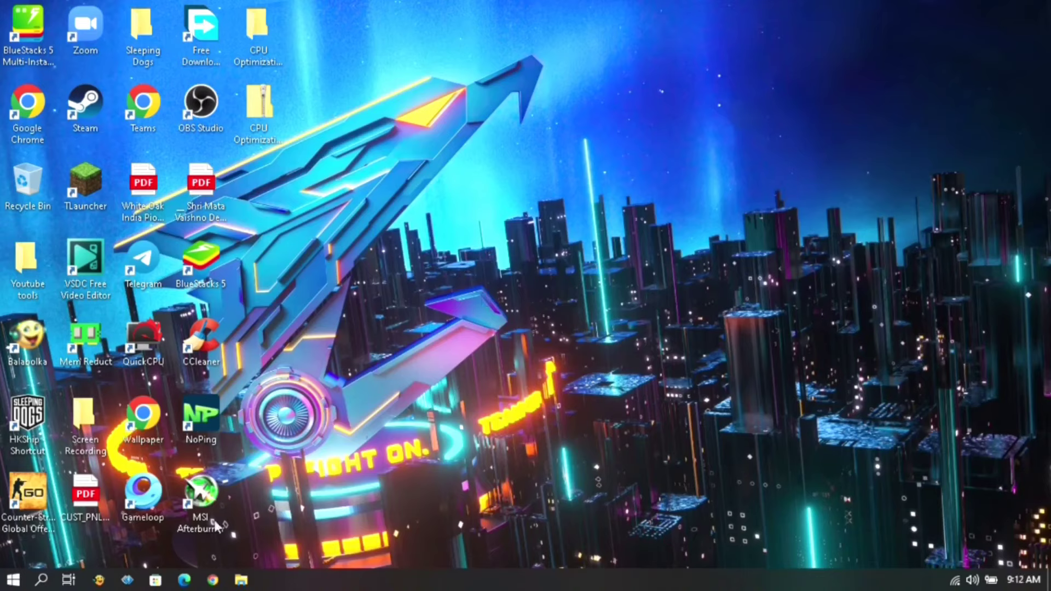
- Search Windows for "restore point" and open the Create a restore point settings
click(42, 579)
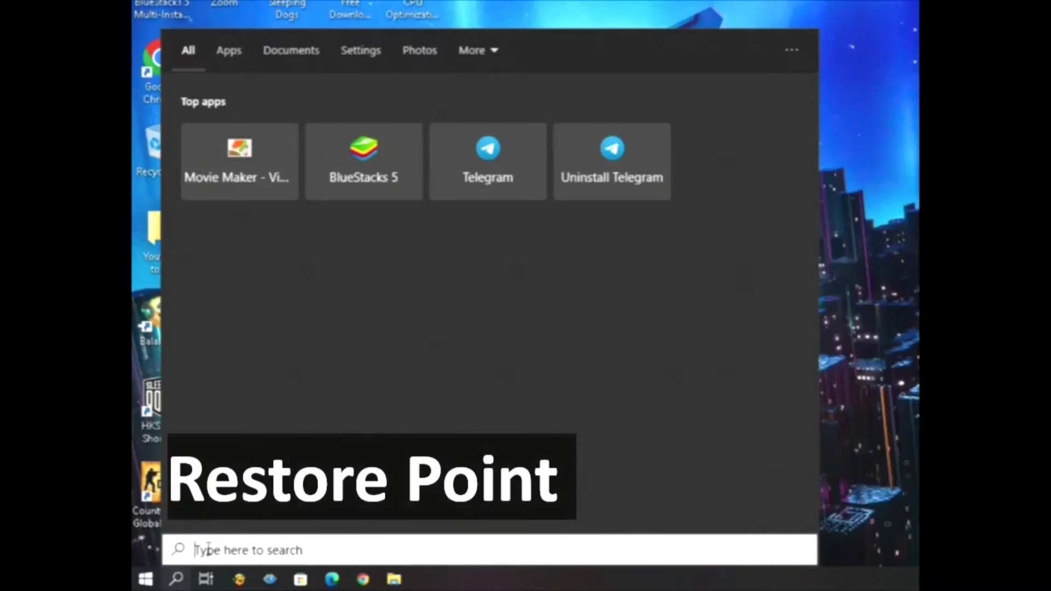
text(rest)
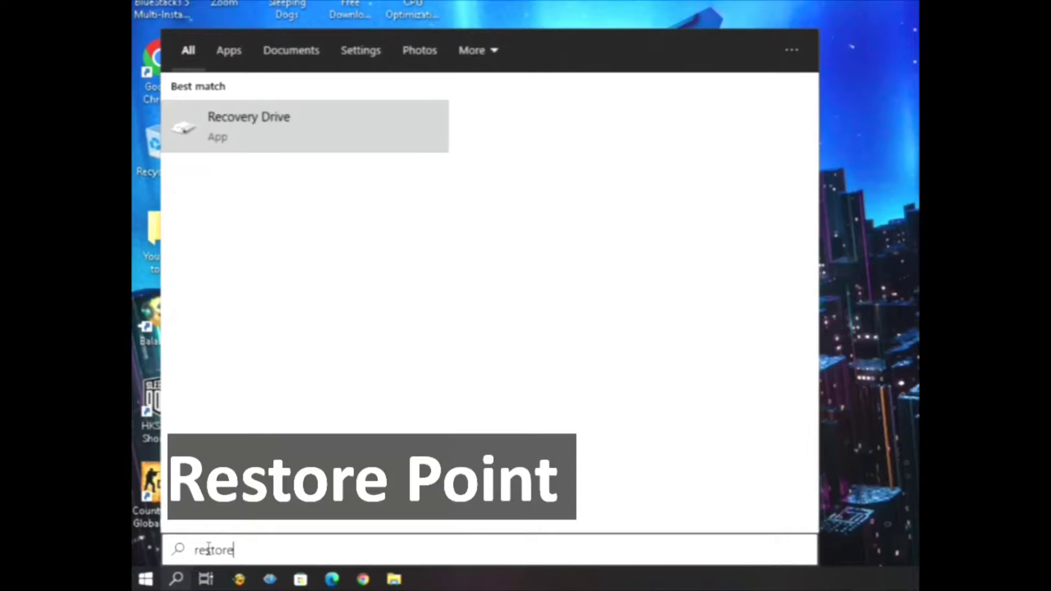
text(ore point)
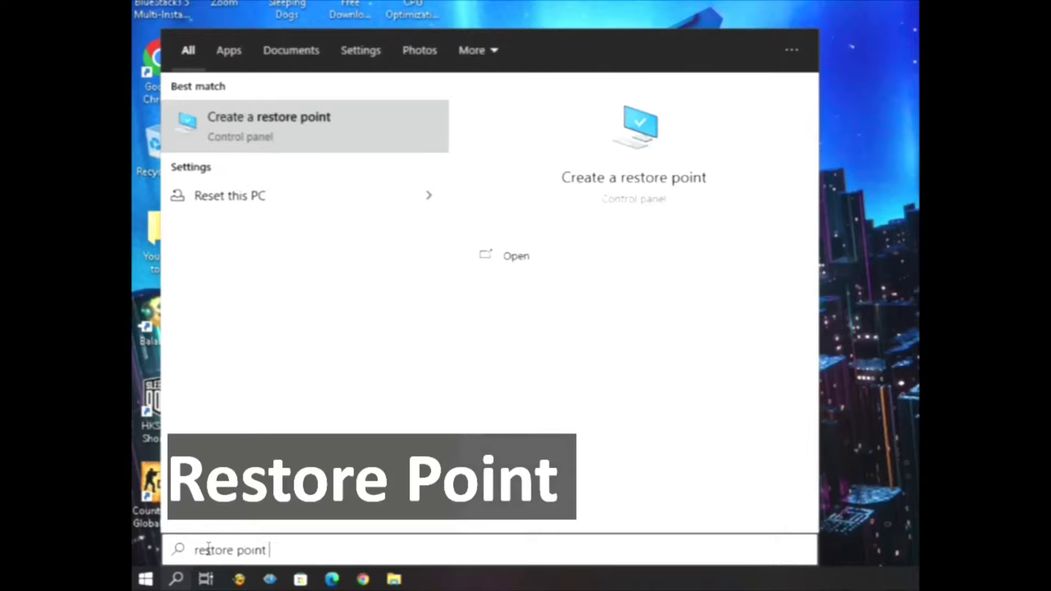
click(238, 138)
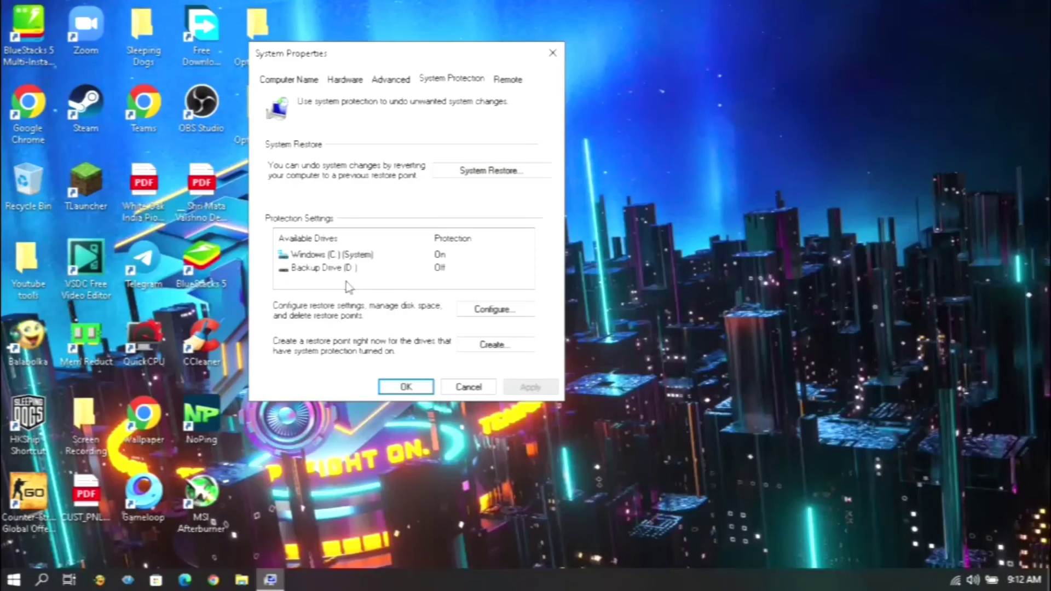
- Turn on system protection for the Windows (C:) drive with a maximum disk usage of 2% (14.70 GB)
click(336, 259)
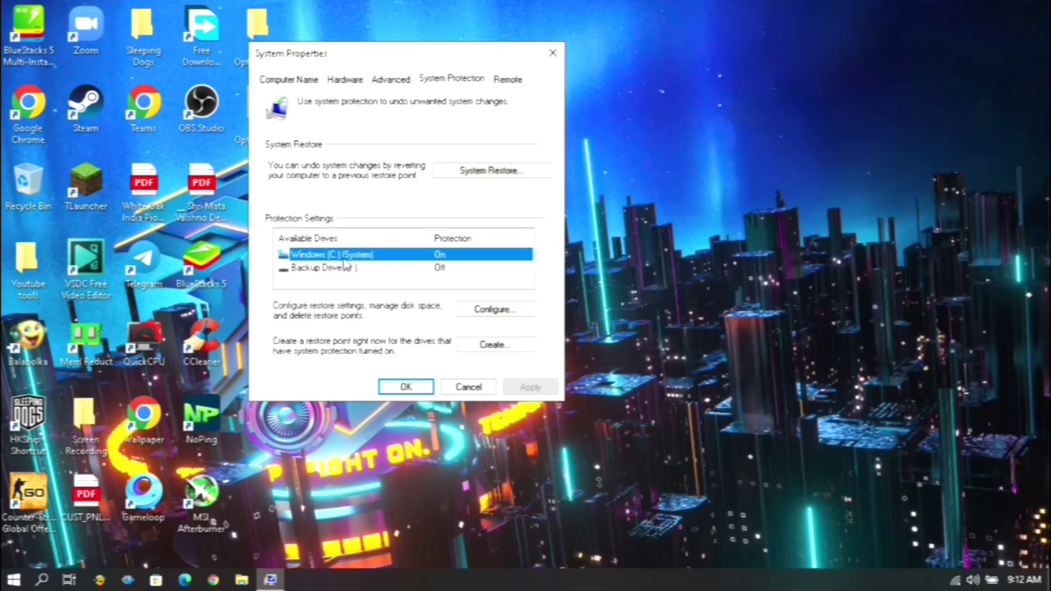
click(504, 310)
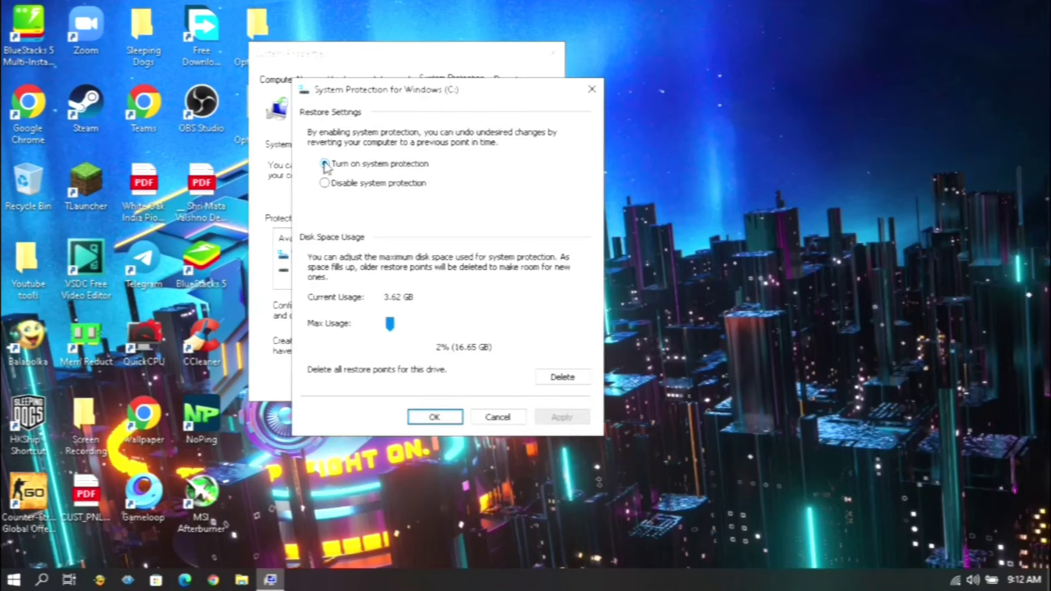
click(325, 165)
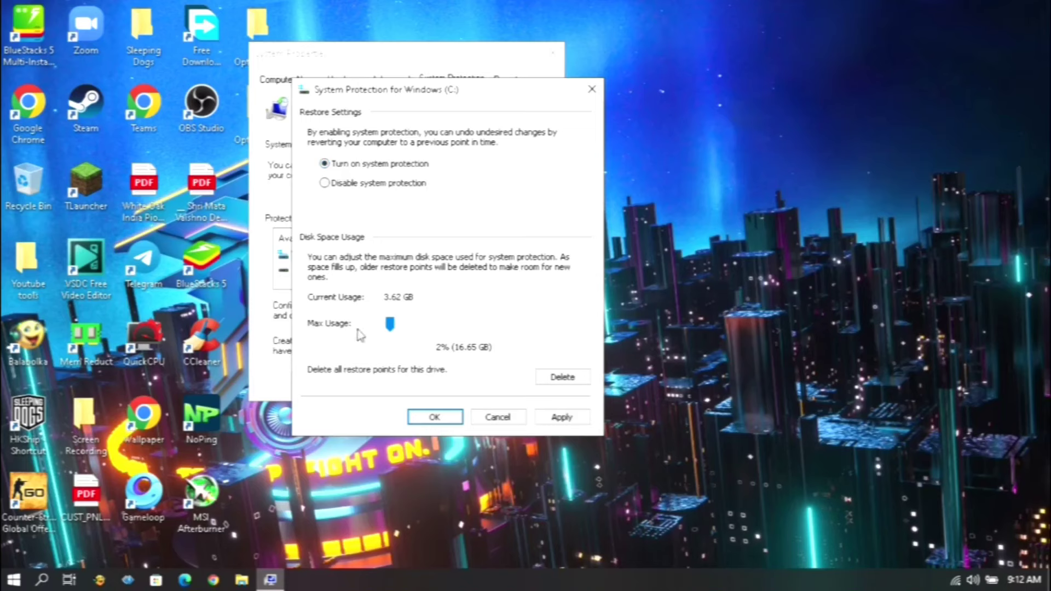
drag(389, 327, 392, 329)
click(557, 417)
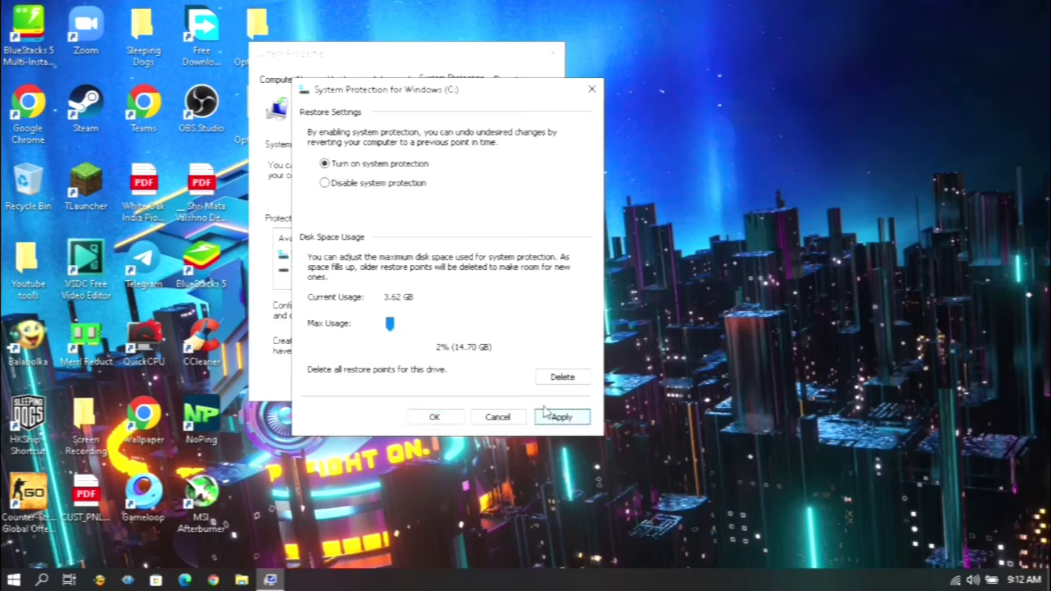
click(434, 417)
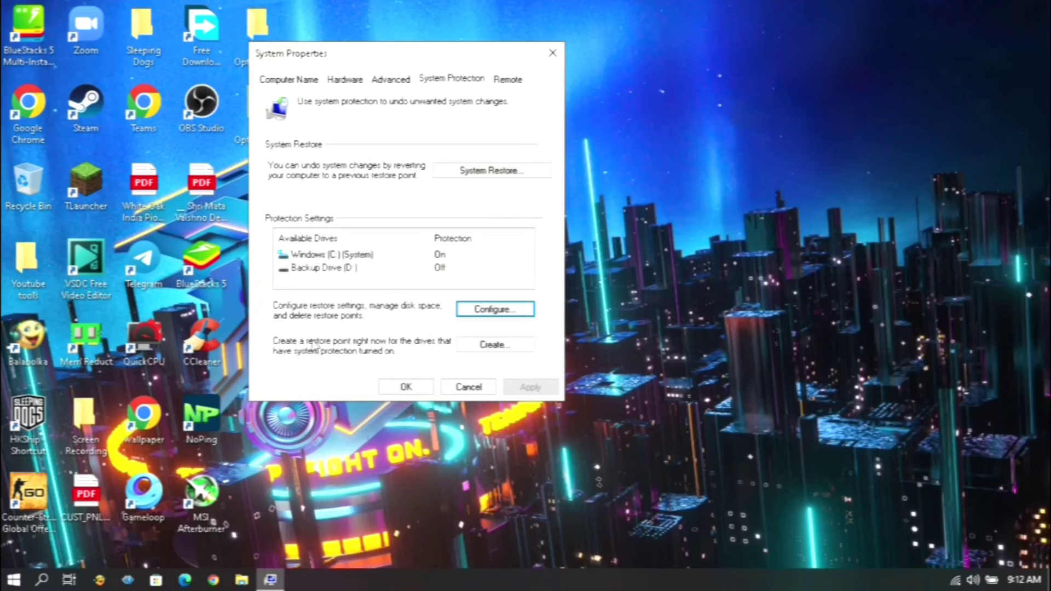
- Create a restore point described as "Cpu optimization" and dismiss the completion message
click(515, 346)
text(Cpu optimization)
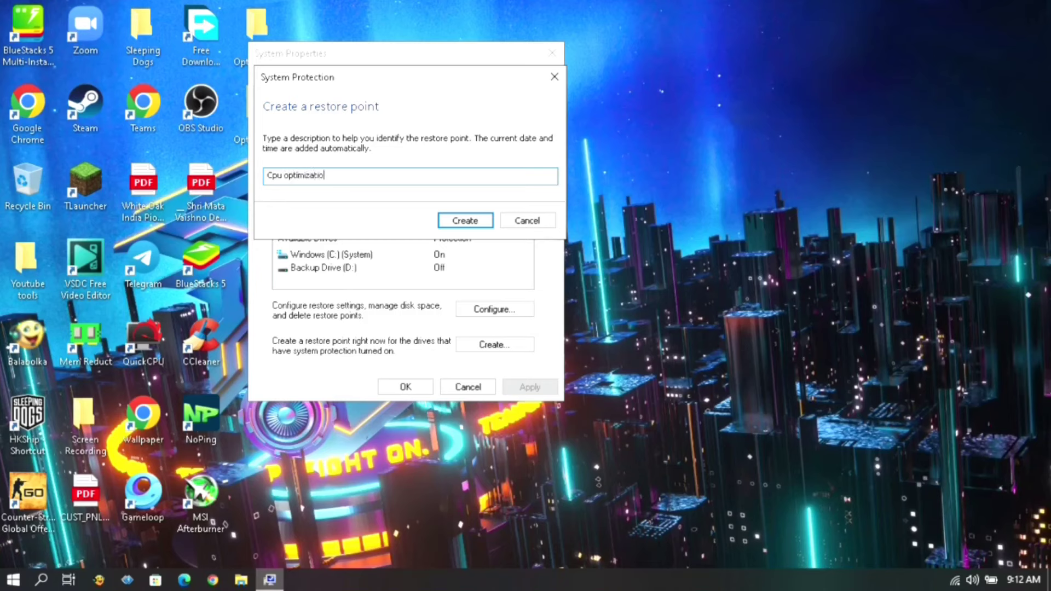
click(465, 222)
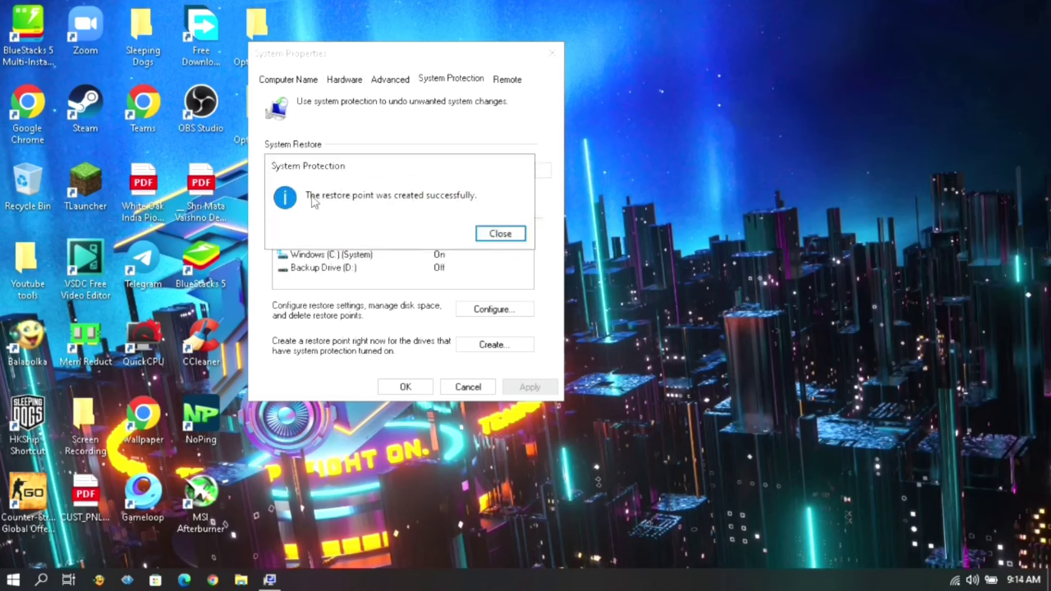
click(486, 235)
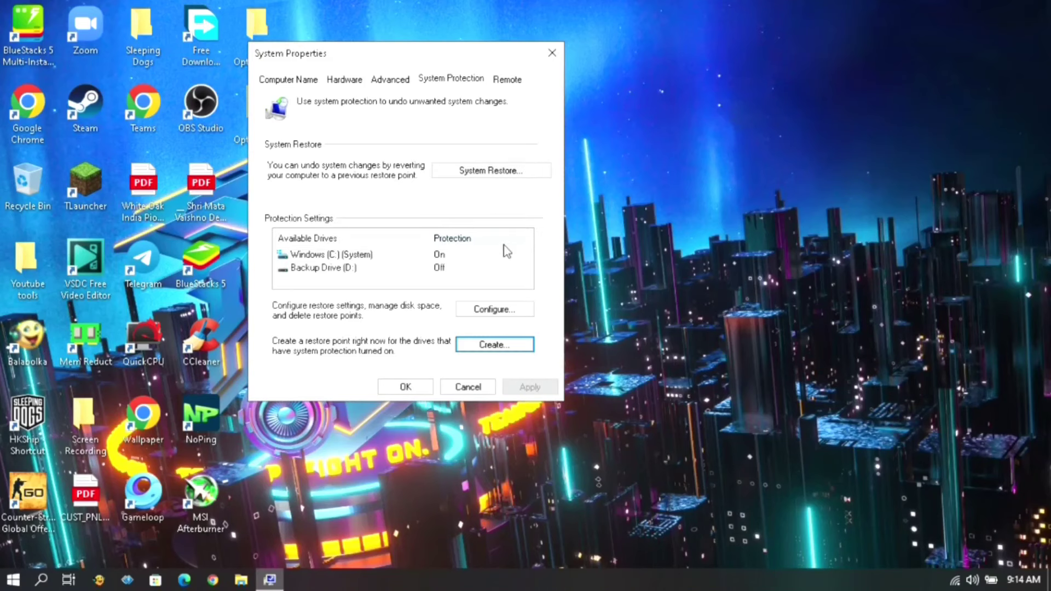
- View the System Restore wizard without restoring anything, and close System Properties
click(474, 176)
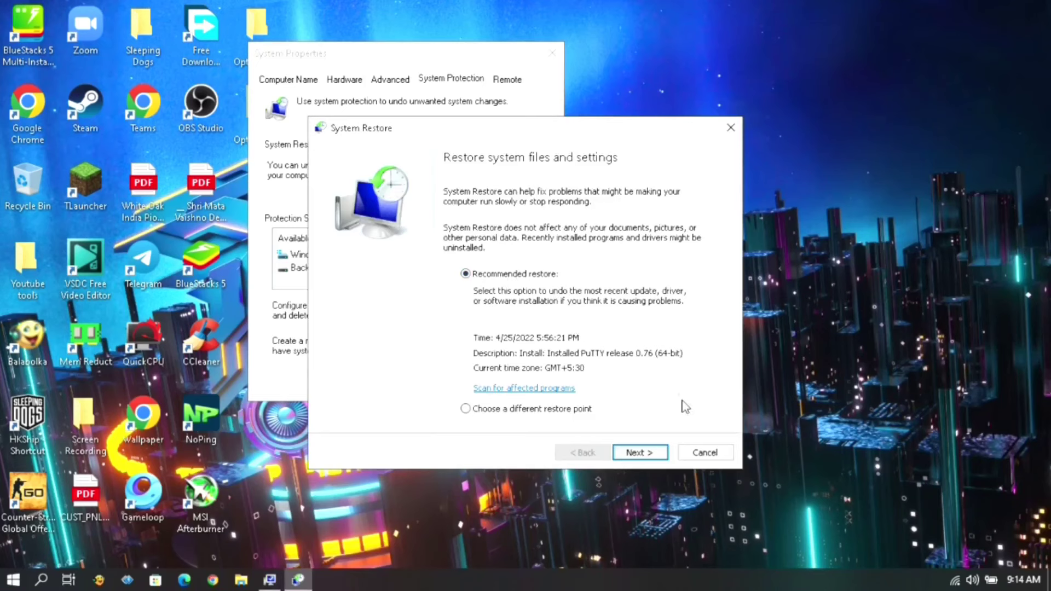
click(731, 127)
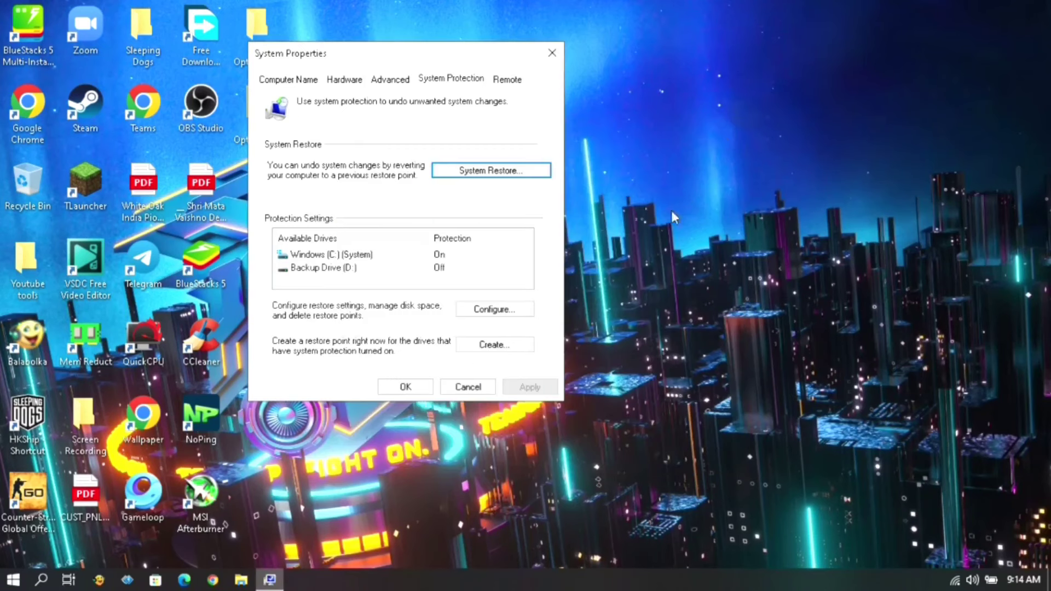
click(417, 387)
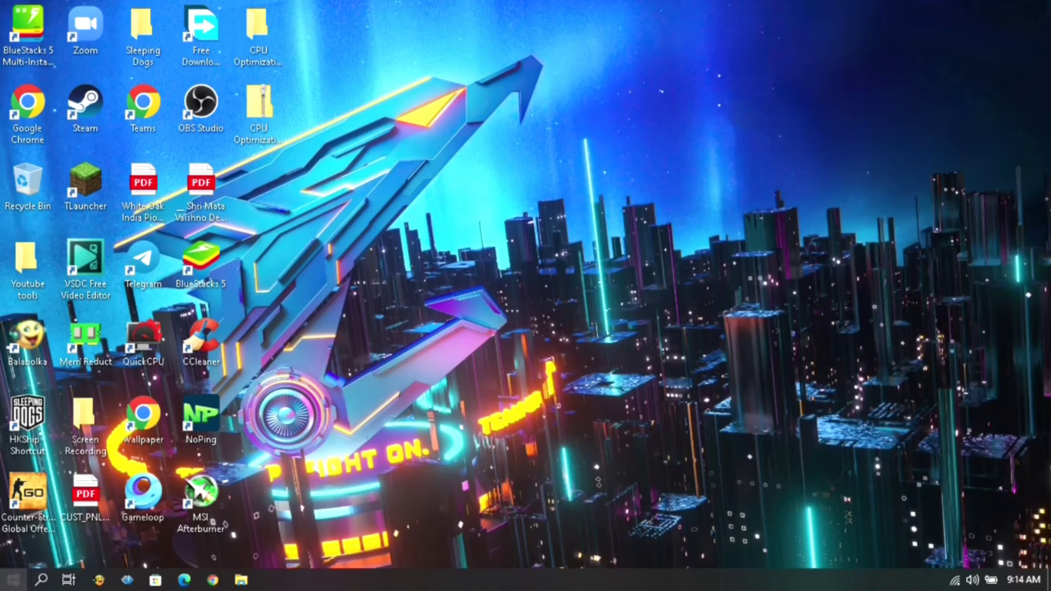
- Launch System Configuration by running the msconfig command
right_click(10, 584)
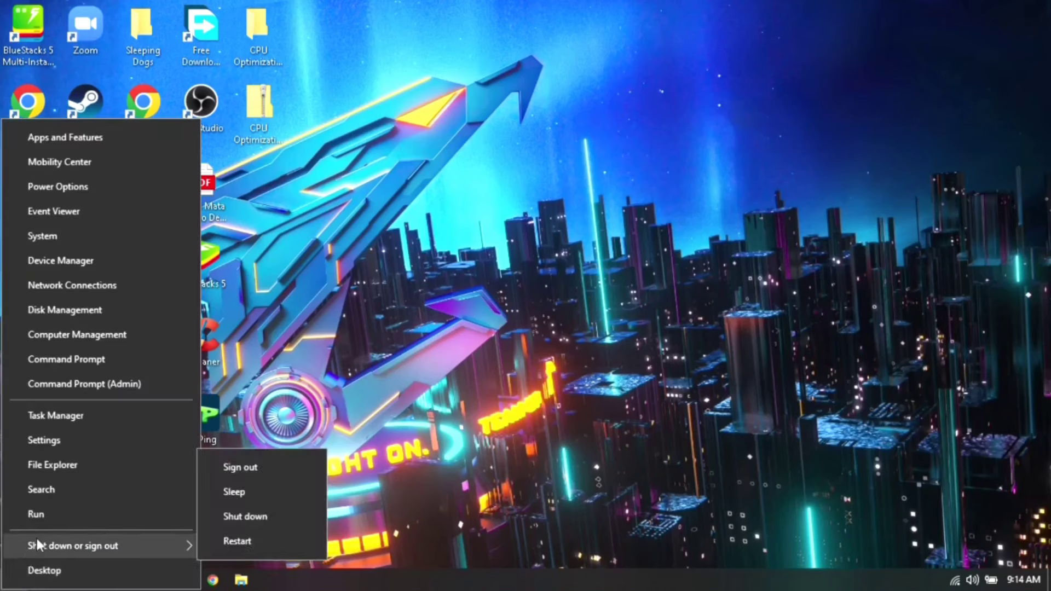
click(40, 518)
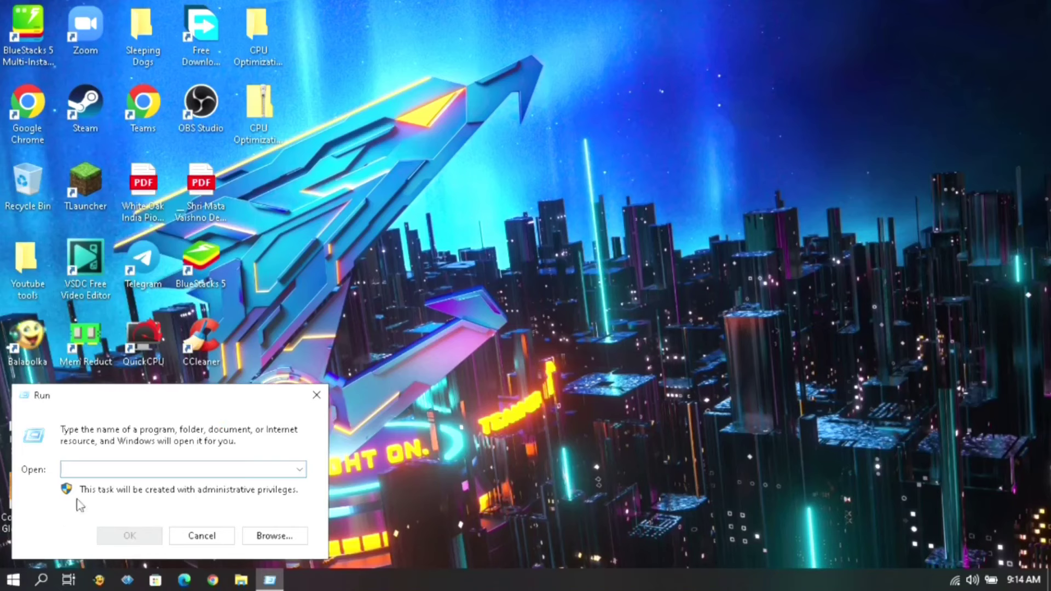
text(msconfig)
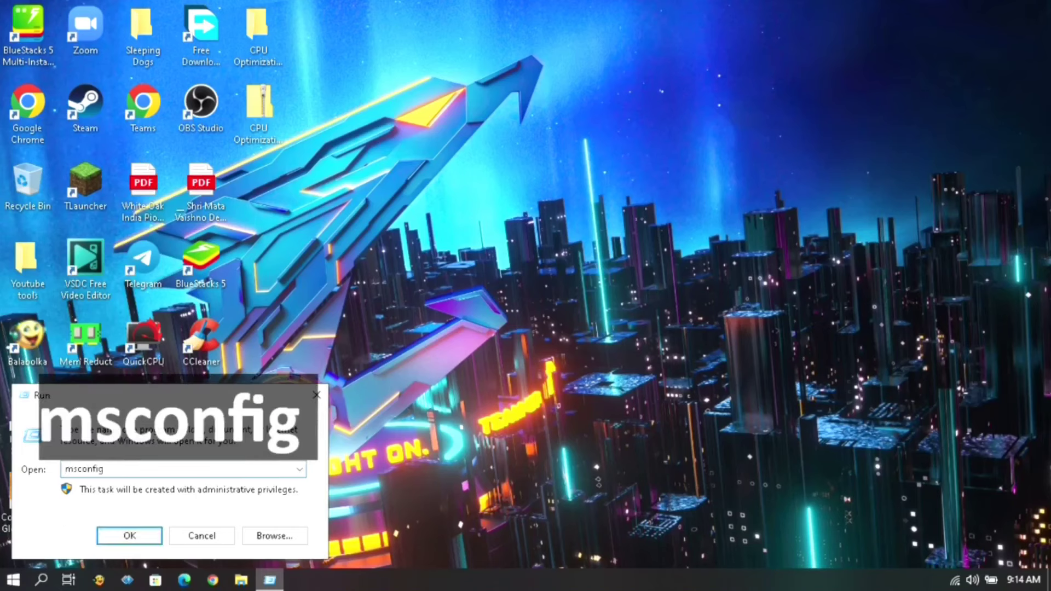
click(144, 537)
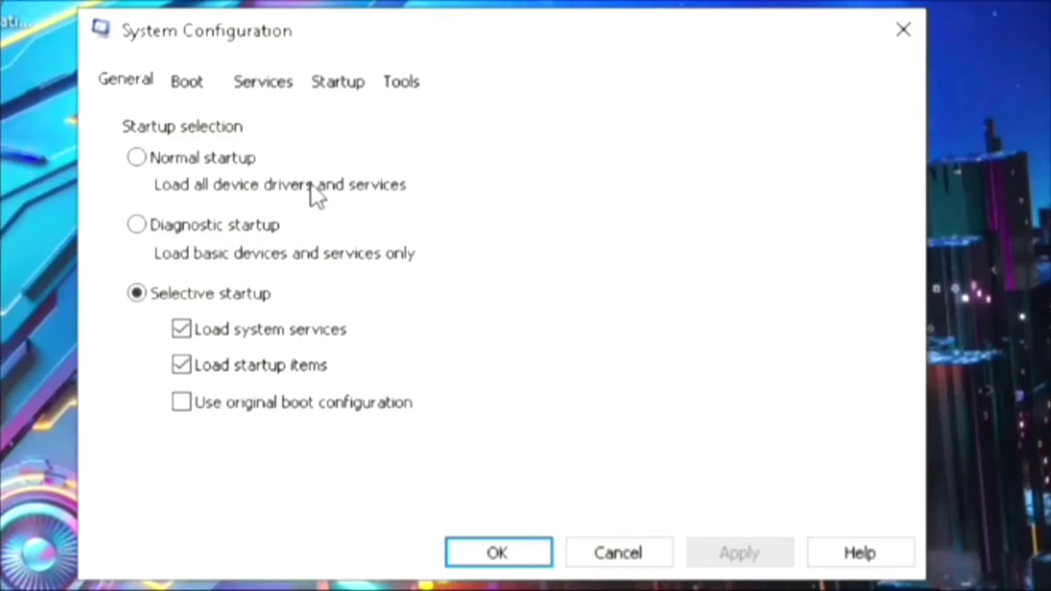
- Set the number of boot processors to 2 in the advanced boot options and enable No GUI boot
click(170, 88)
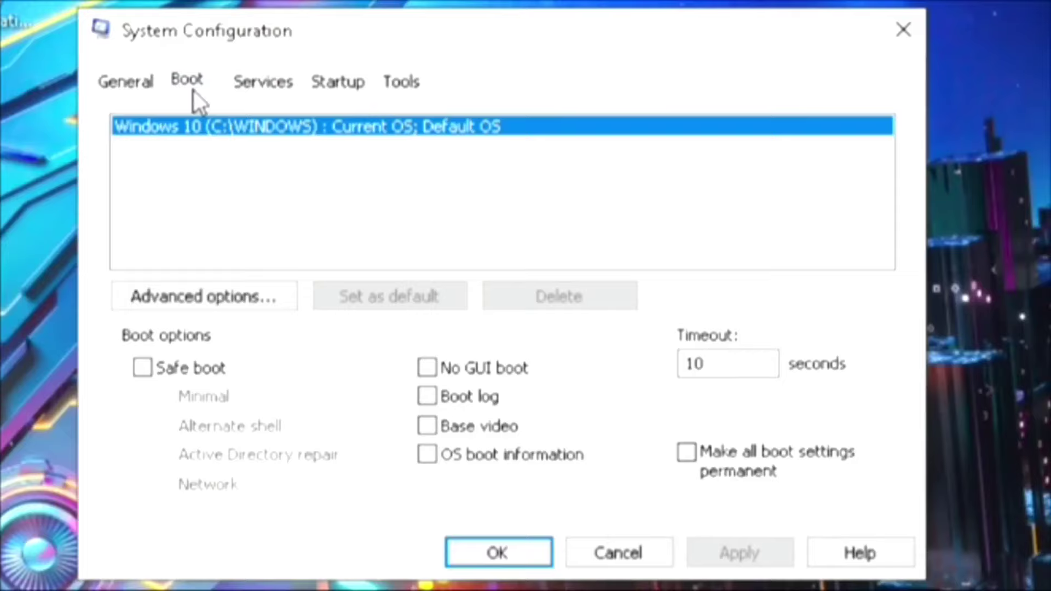
click(257, 296)
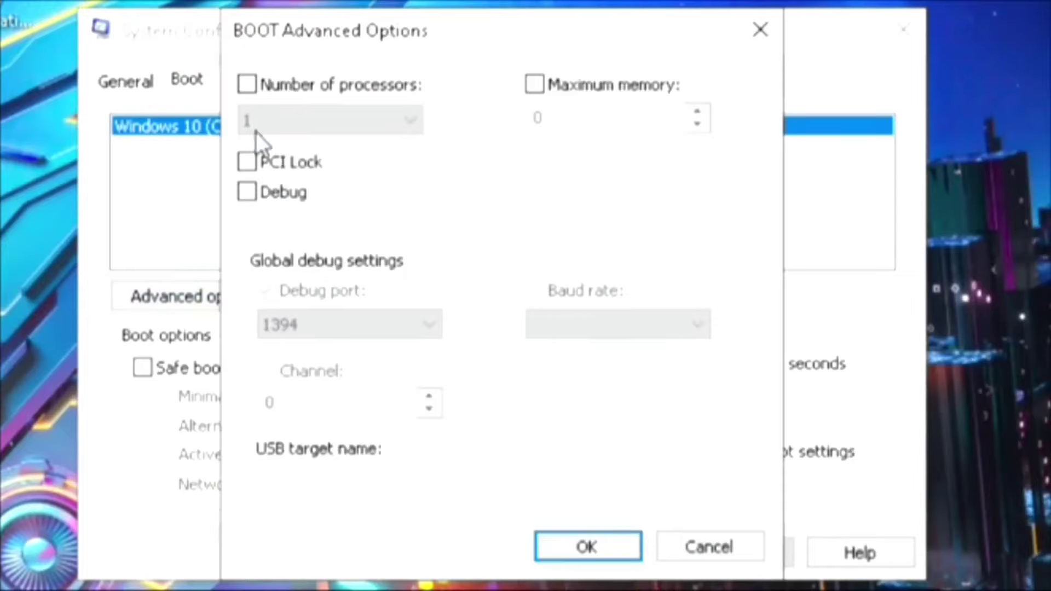
click(248, 91)
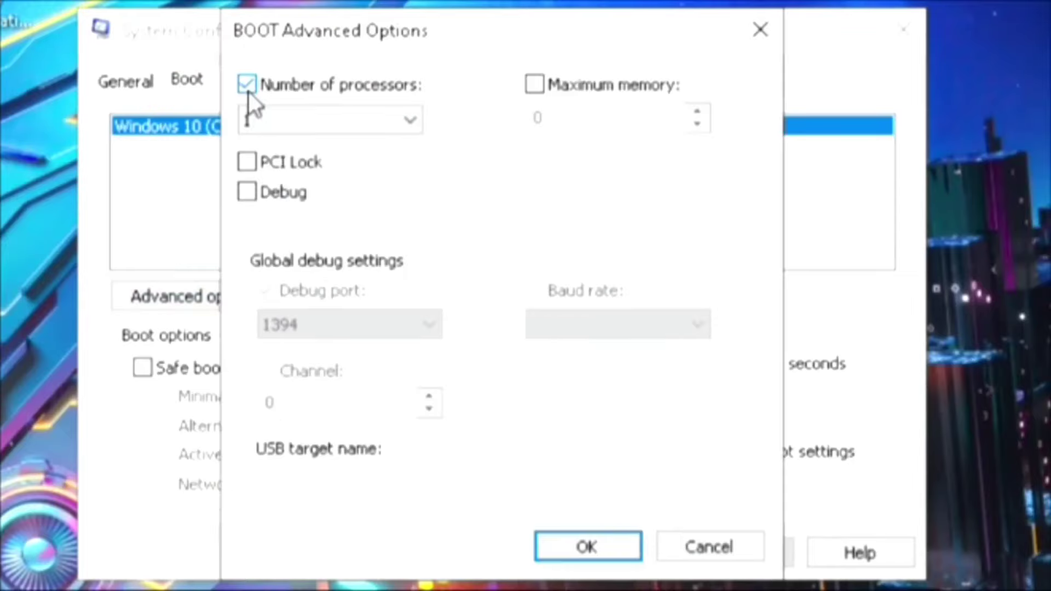
click(299, 120)
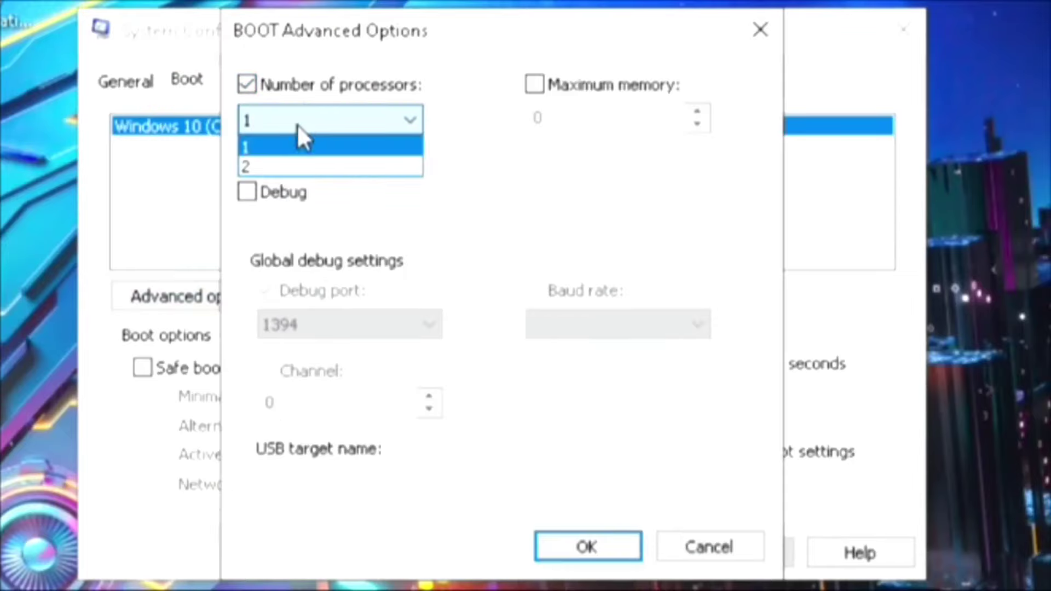
click(271, 167)
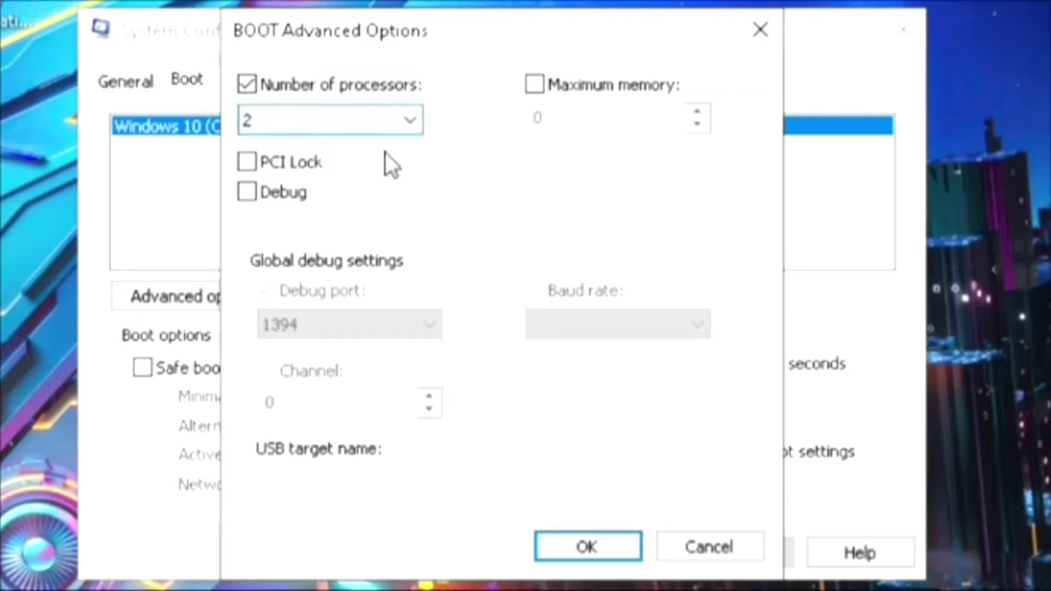
click(577, 547)
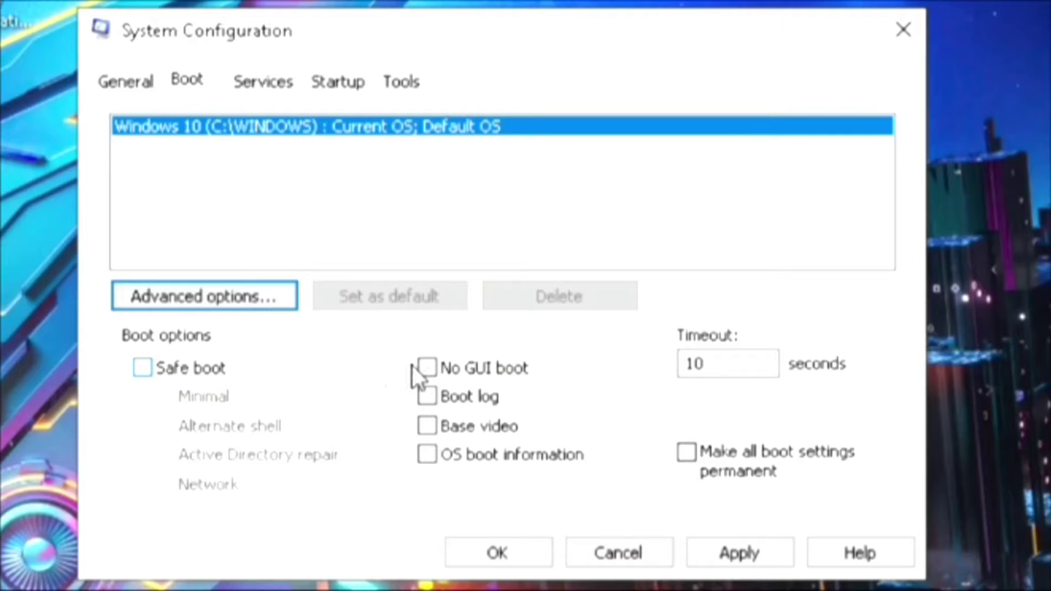
click(432, 372)
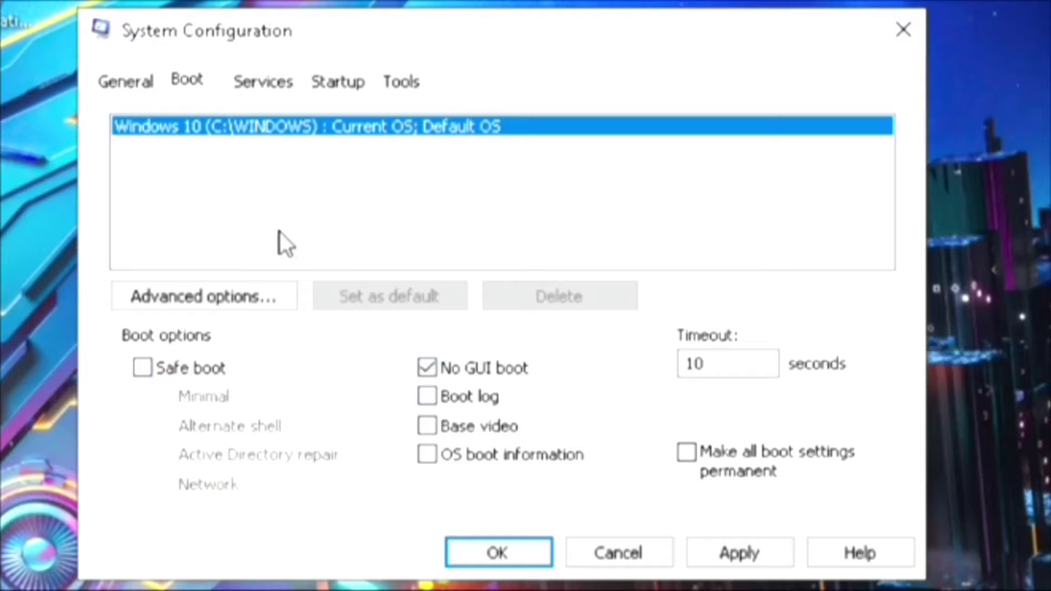
- Hide all Microsoft services in System Configuration and disable all the remaining services
click(289, 87)
click(243, 81)
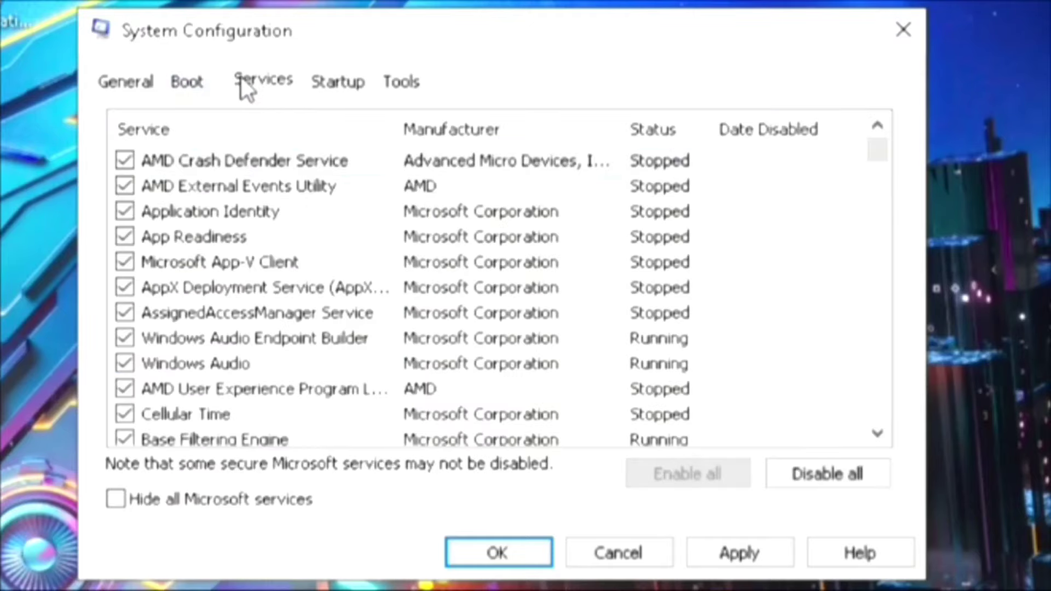
click(117, 498)
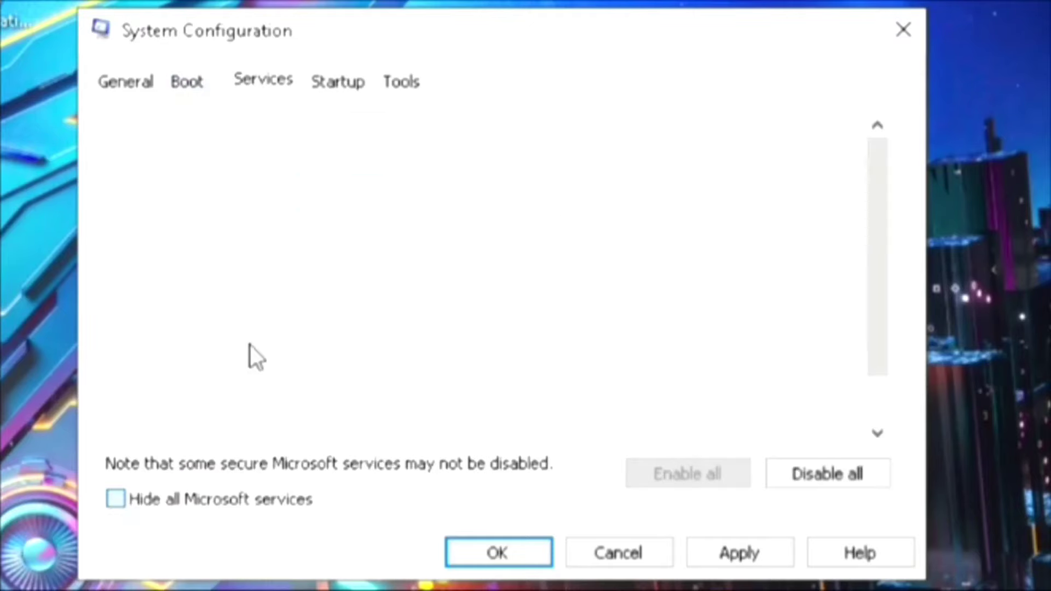
scroll(850, 409, down, 3)
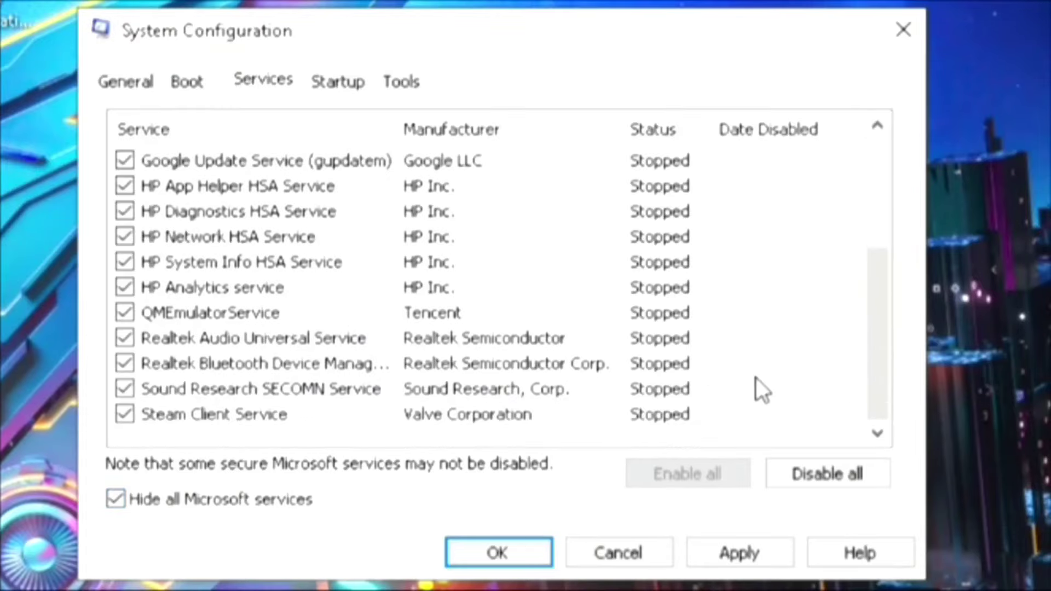
click(874, 478)
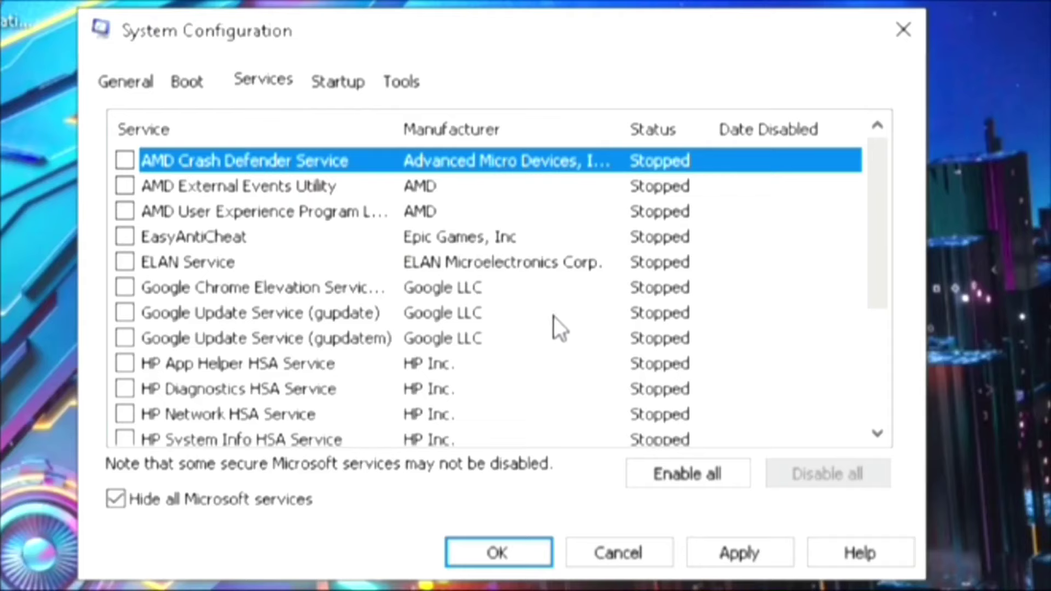
scroll(274, 272, down, 2)
scroll(273, 266, up, 2)
scroll(435, 365, down, 3)
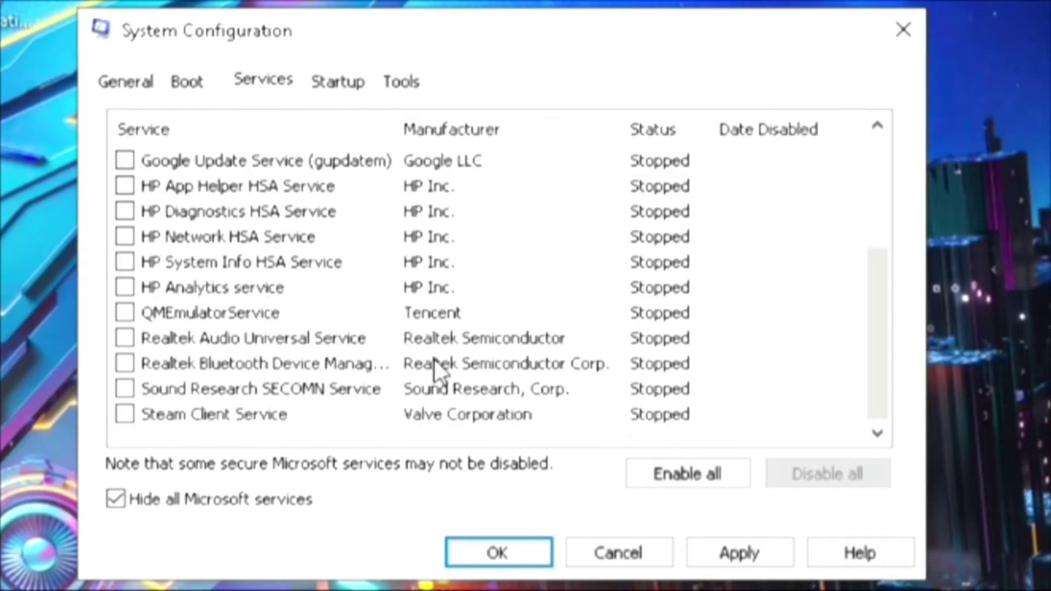
- Apply the System Configuration changes and exit without restarting the computer
click(742, 554)
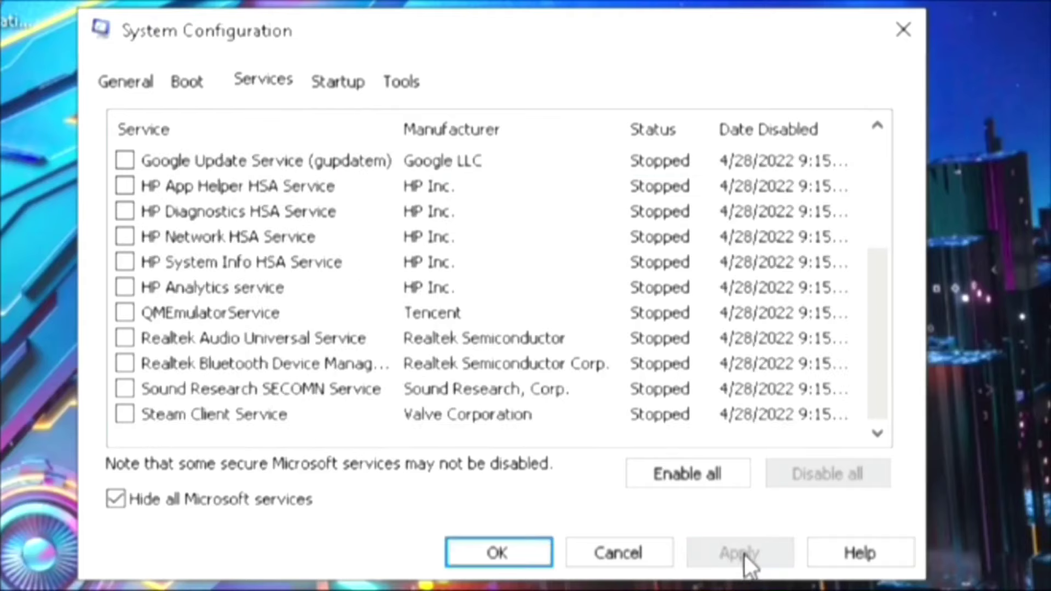
click(456, 552)
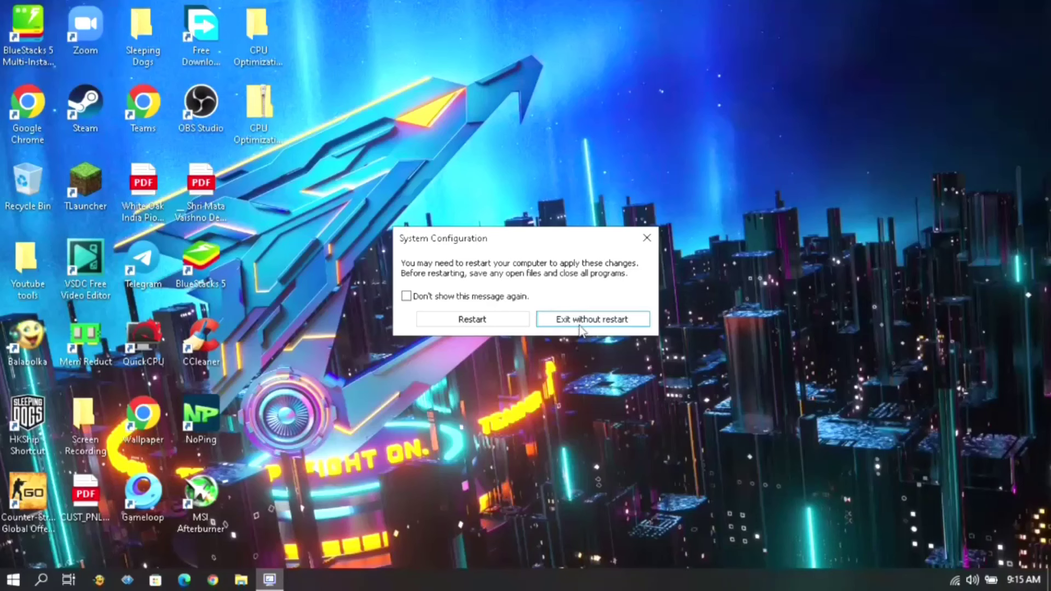
click(614, 367)
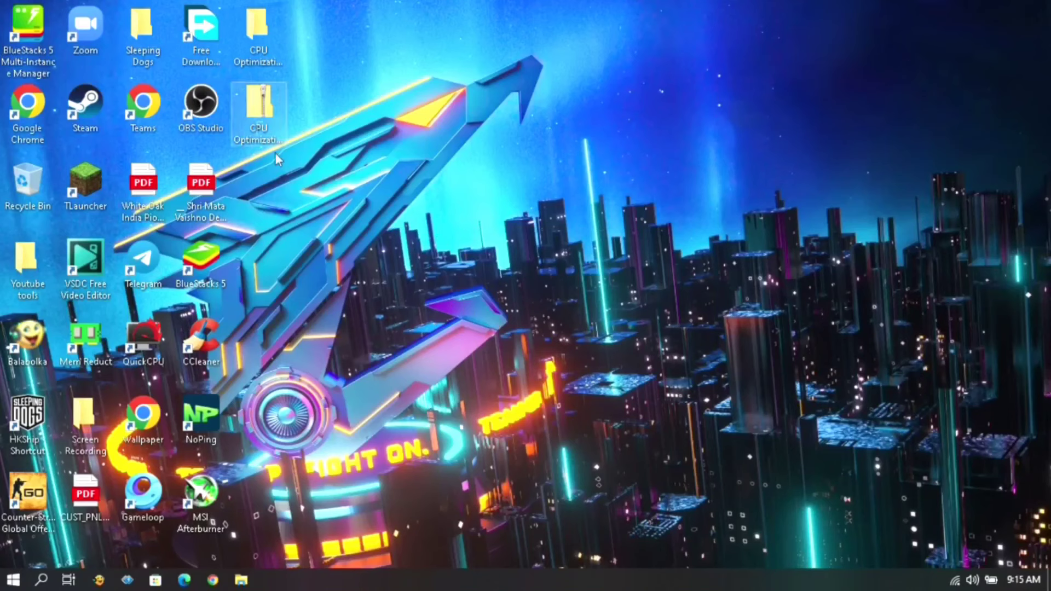
- Move the CPU Optimization Pack zip file to the empty middle area of the desktop
drag(261, 125, 430, 302)
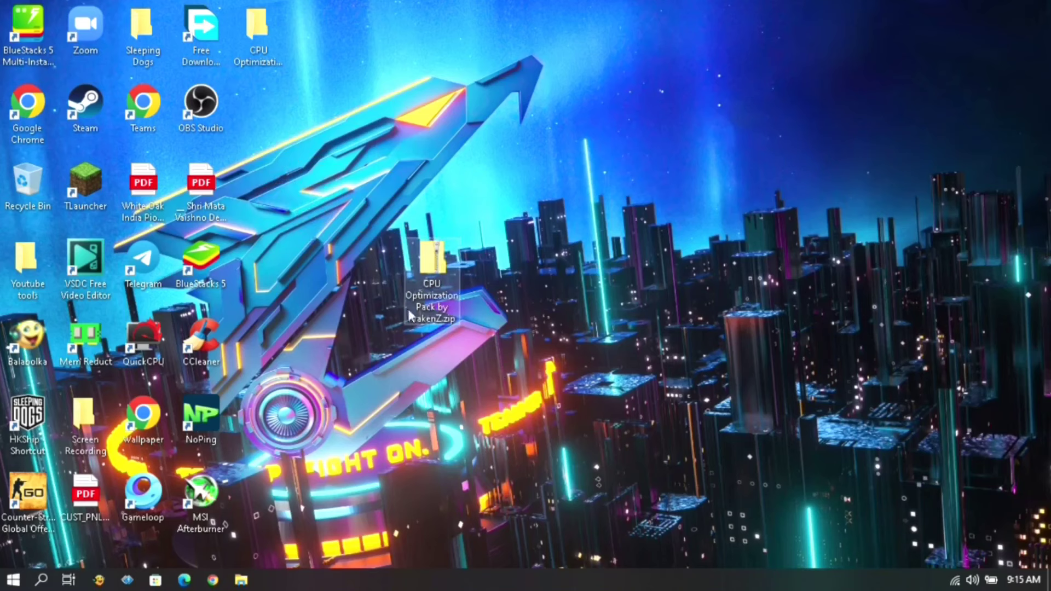
right_click(428, 292)
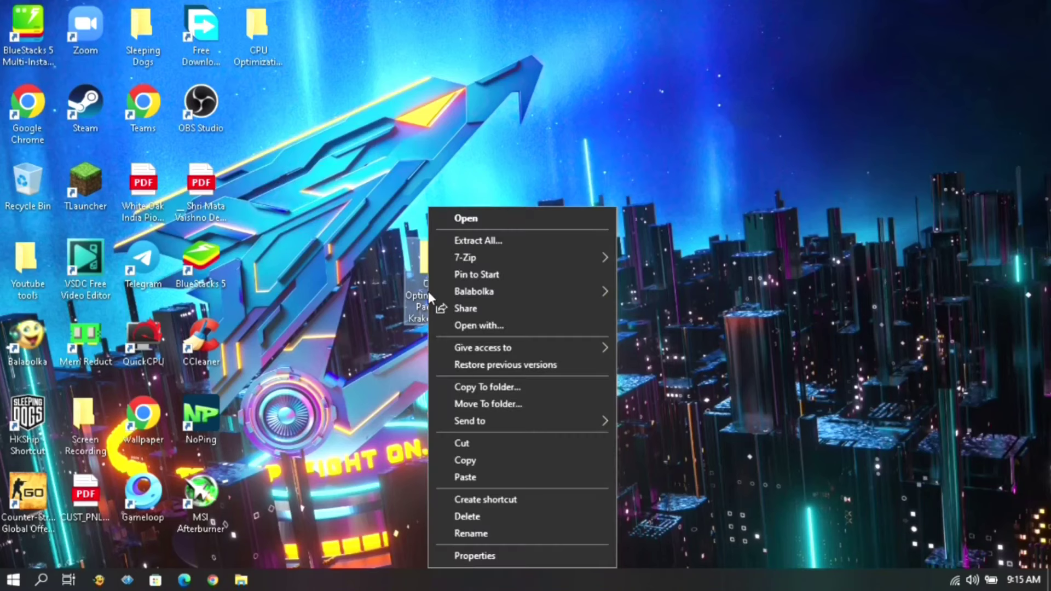
mouse_move(471, 262)
click(679, 310)
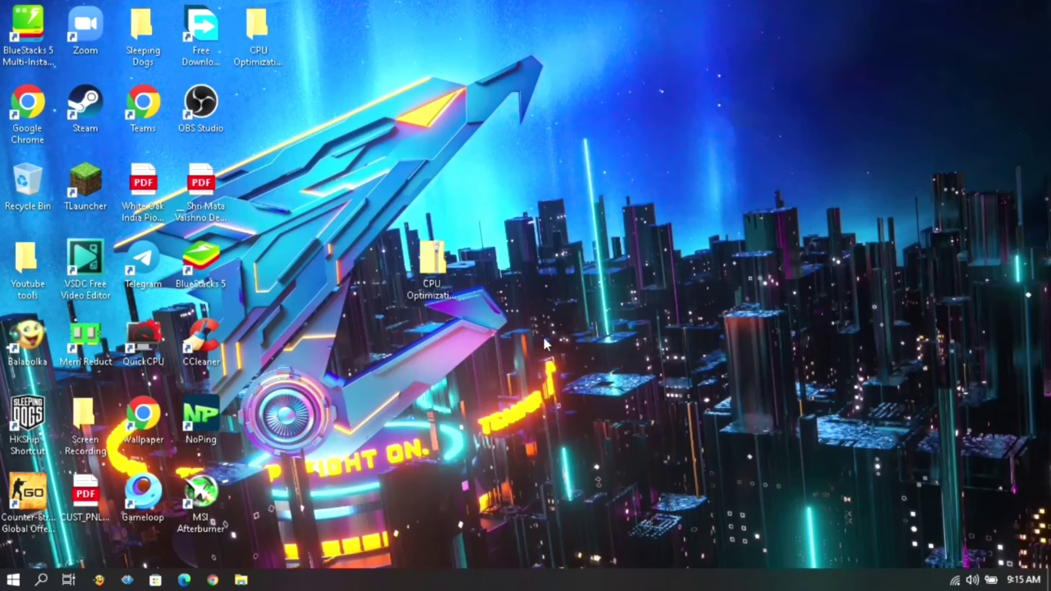
- Move the extracted CPU Optimization Pack folder next to its zip file on the desktop and open the folder
drag(254, 58, 484, 311)
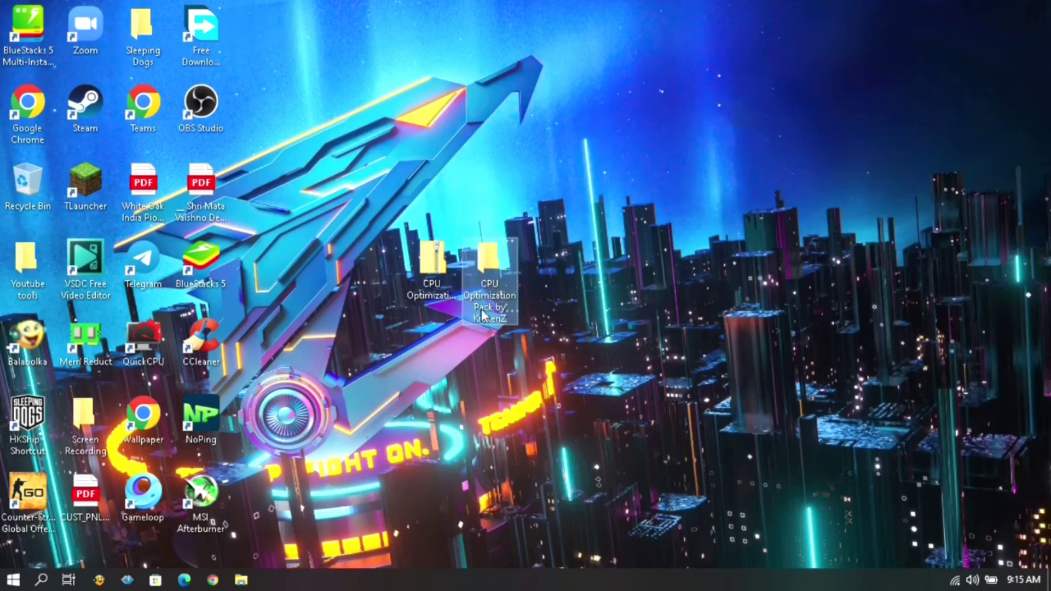
double_click(495, 285)
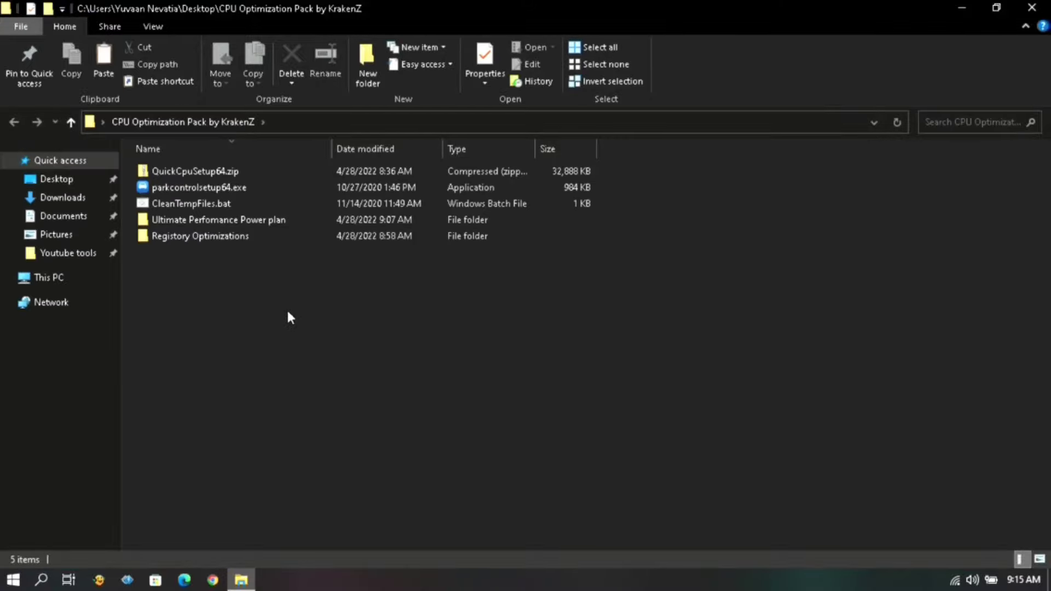
drag(279, 299, 236, 164)
click(190, 184)
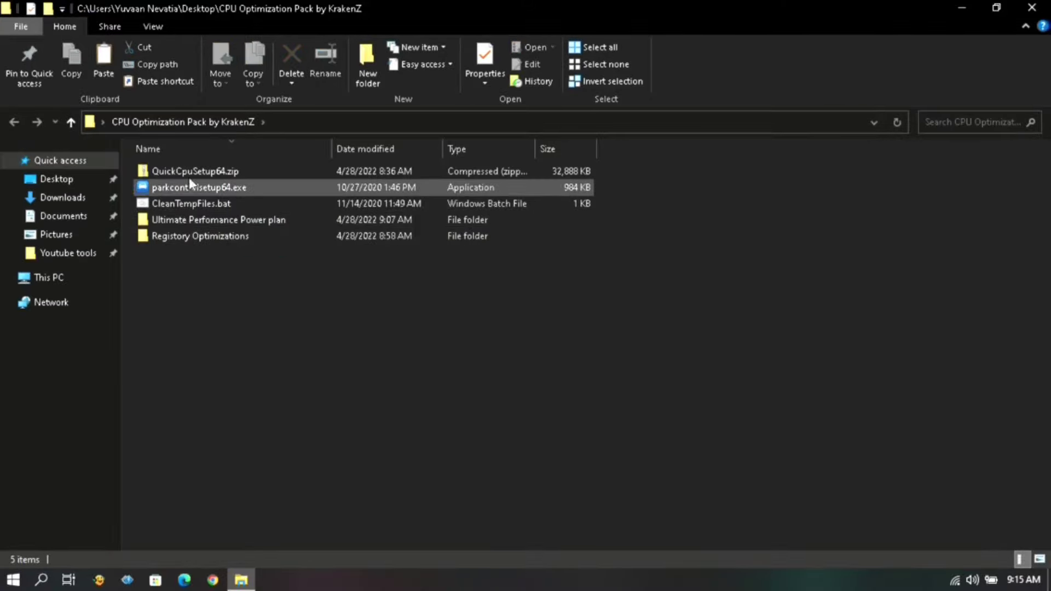
- Extract QuickCpuSetup64.zip into the current folder with 7-Zip
click(174, 166)
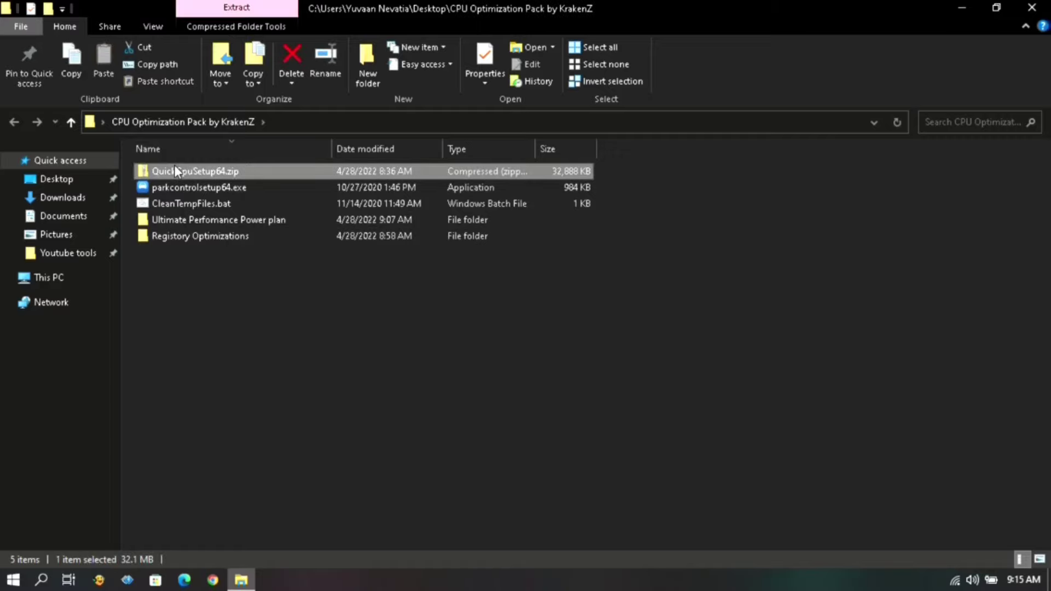
right_click(175, 165)
mouse_move(226, 230)
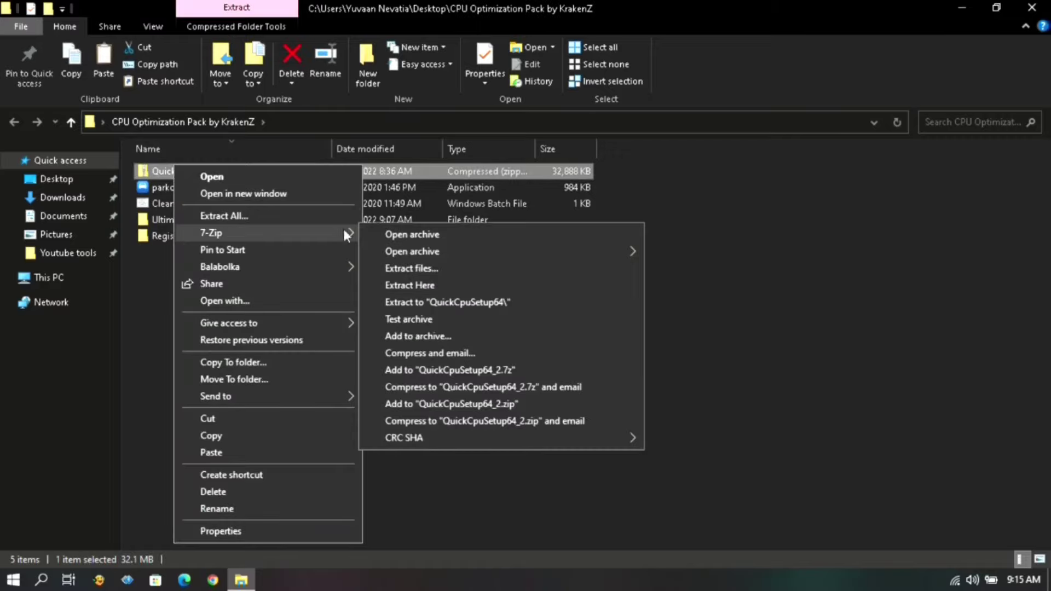
click(429, 285)
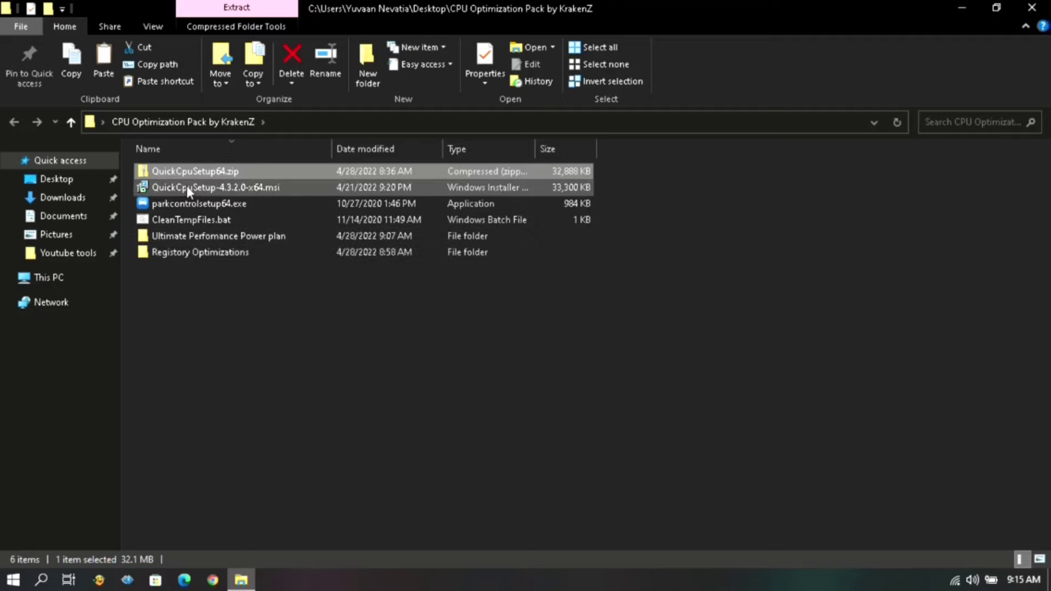
- Install Quick CPU x64 from QuickCpuSetup-4.3.2.0-x64.msi, accepting the license terms and keeping the default destination C:\Program Files\QuickCPU\
click(186, 189)
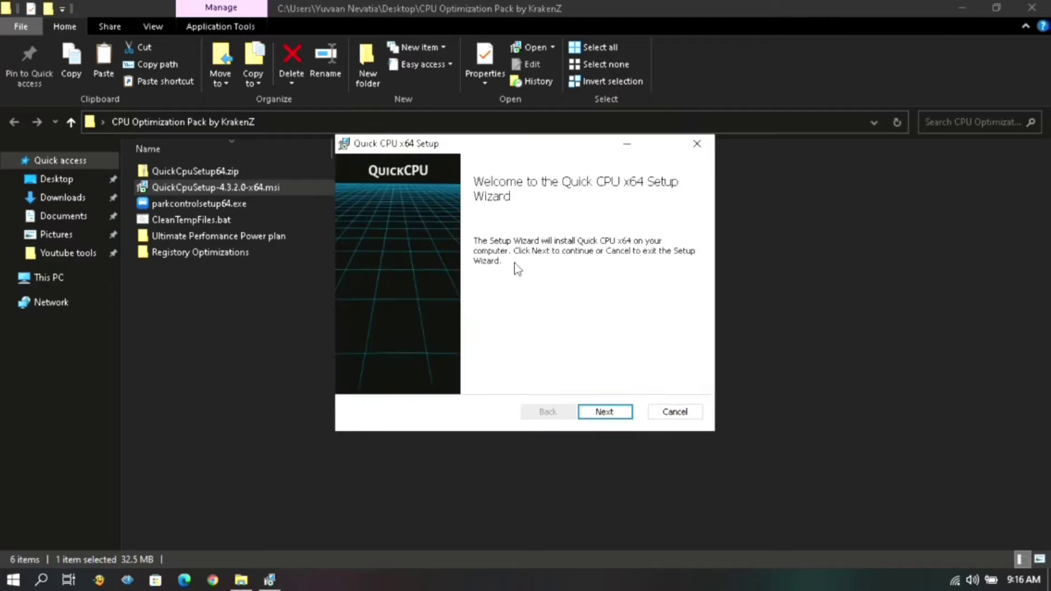
click(605, 412)
scroll(523, 272, down, 5)
scroll(522, 271, down, 5)
click(359, 375)
click(613, 412)
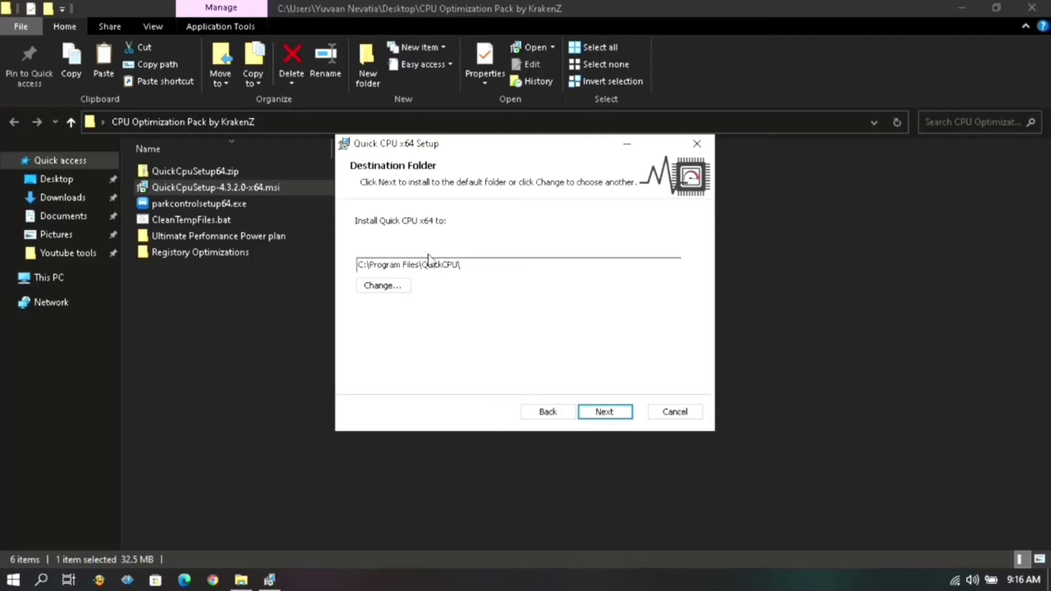
click(605, 412)
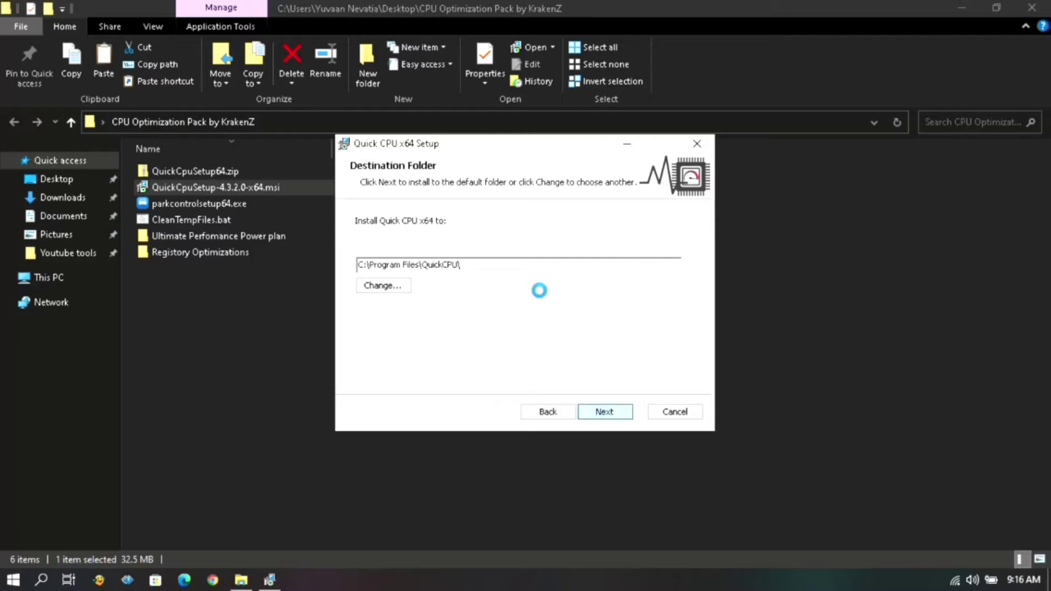
click(618, 409)
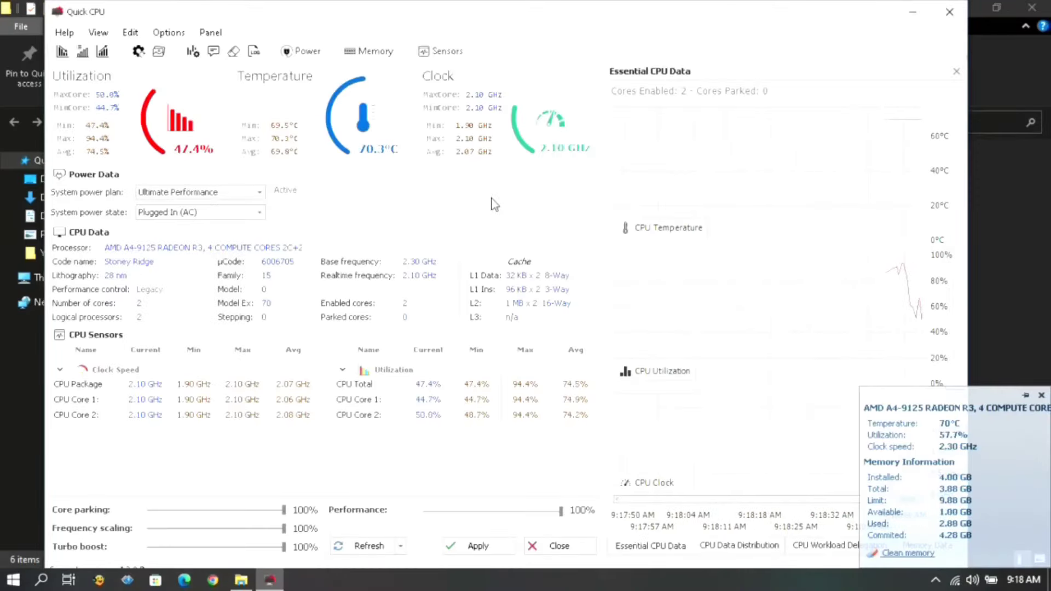
- Set core parking, frequency scaling, turbo boost and performance to 100% in Quick CPU, apply the settings and close the program
drag(495, 12, 542, 8)
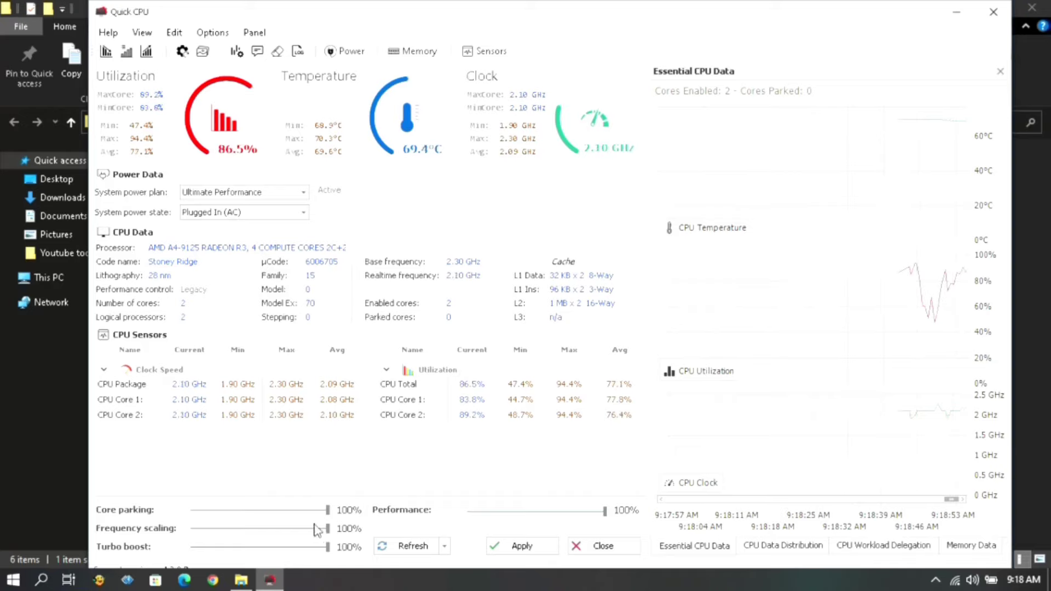
drag(247, 513, 422, 515)
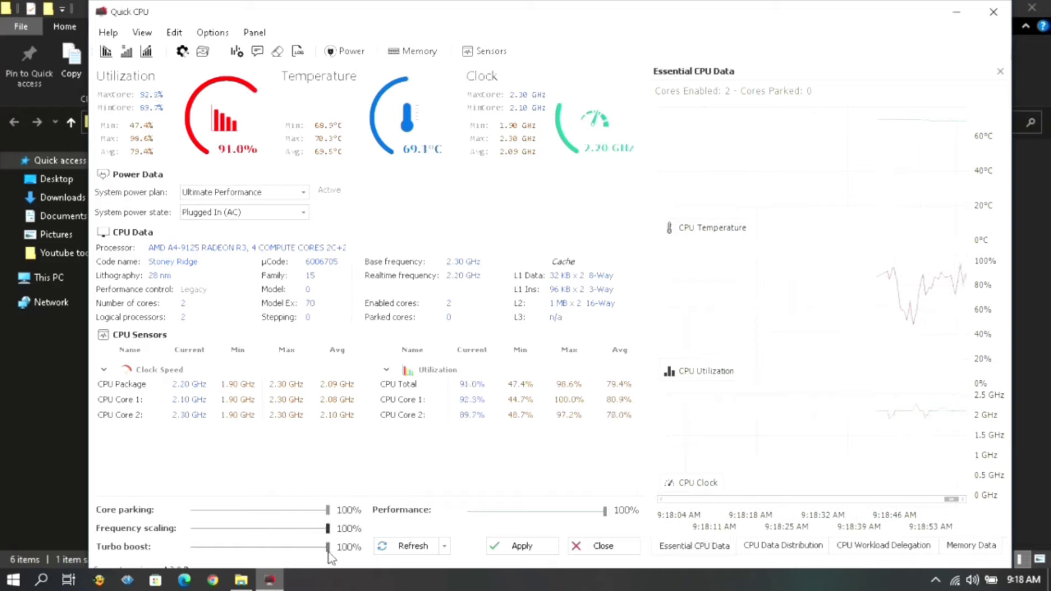
mouse_move(327, 547)
mouse_down()
mouse_move(286, 548)
mouse_move(345, 547)
mouse_up()
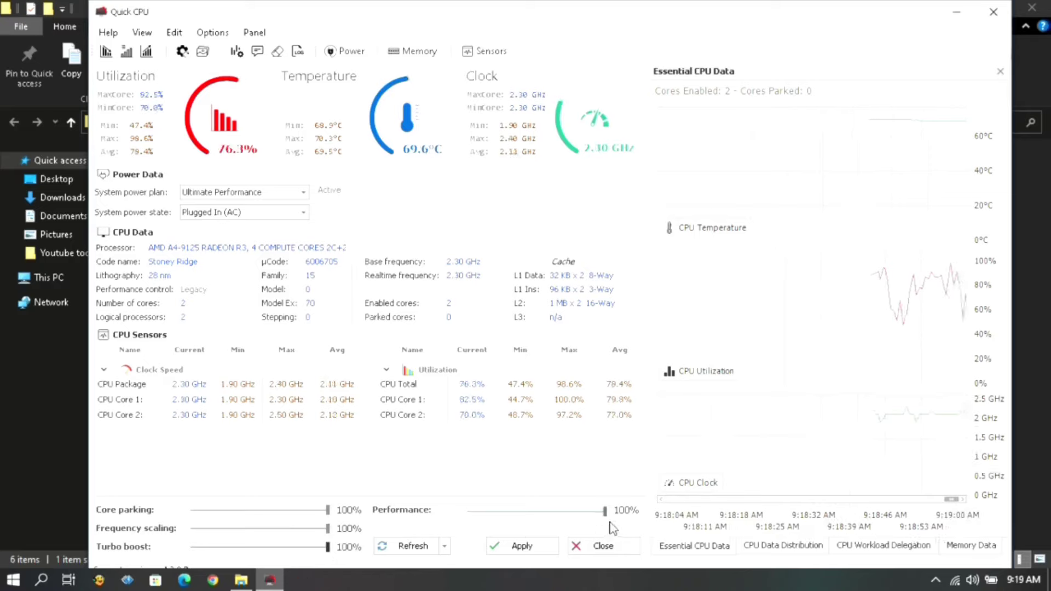
mouse_move(605, 511)
mouse_down()
mouse_move(535, 511)
mouse_move(605, 511)
mouse_up()
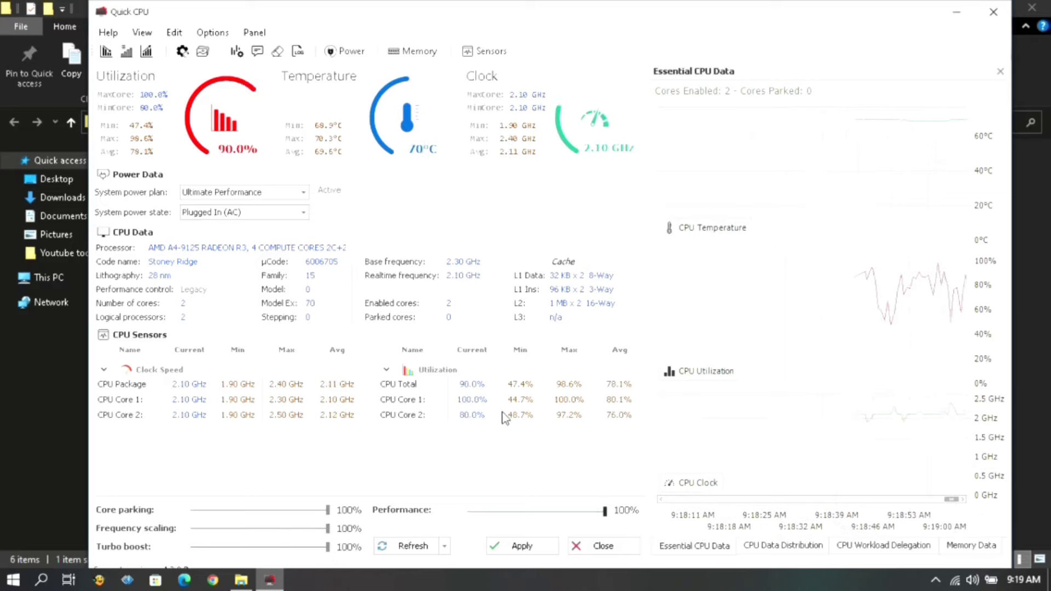
click(525, 549)
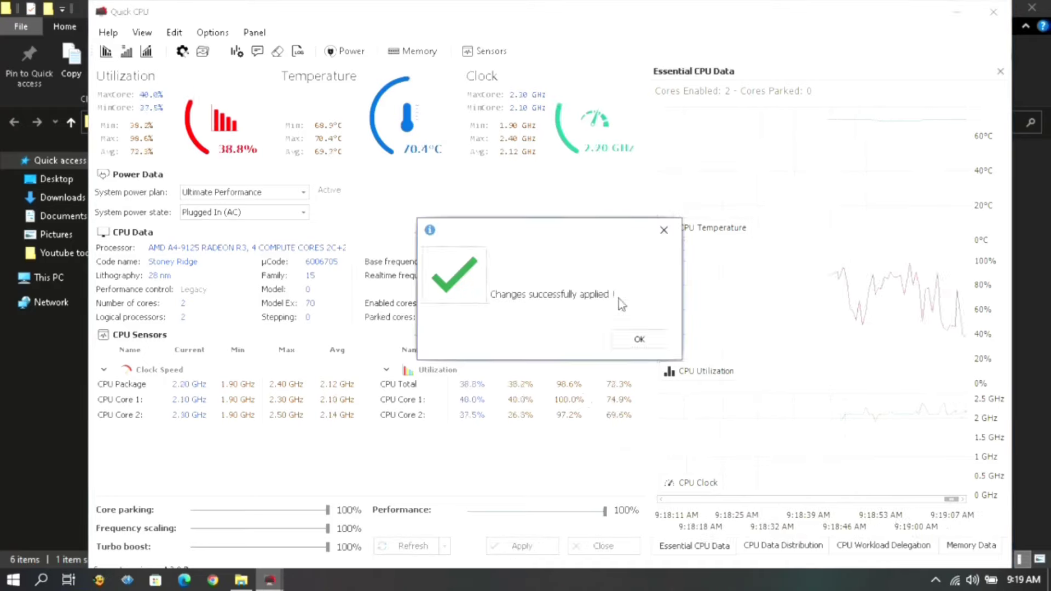
click(642, 340)
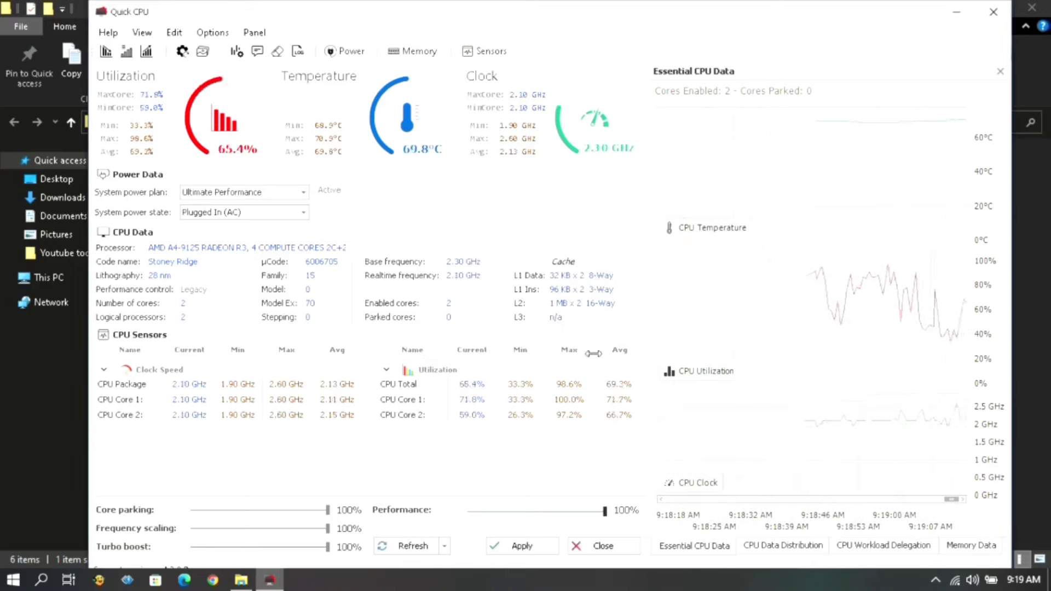
click(1001, 13)
click(530, 361)
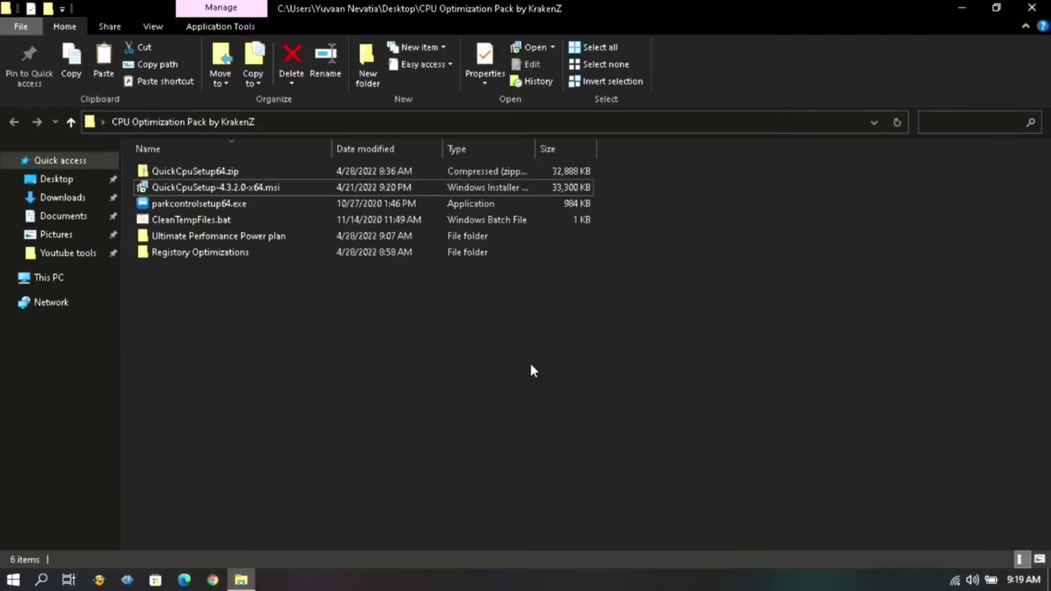
- Install ParkControl from parkcontrolsetup64.exe in English, accepting the license agreement and keeping the default install location
click(208, 204)
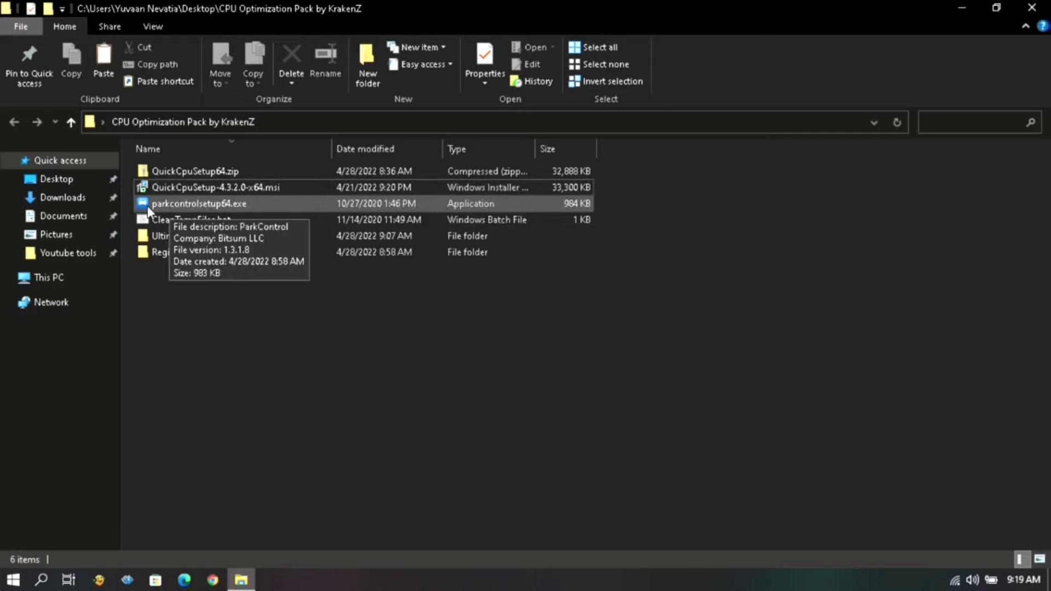
double_click(198, 208)
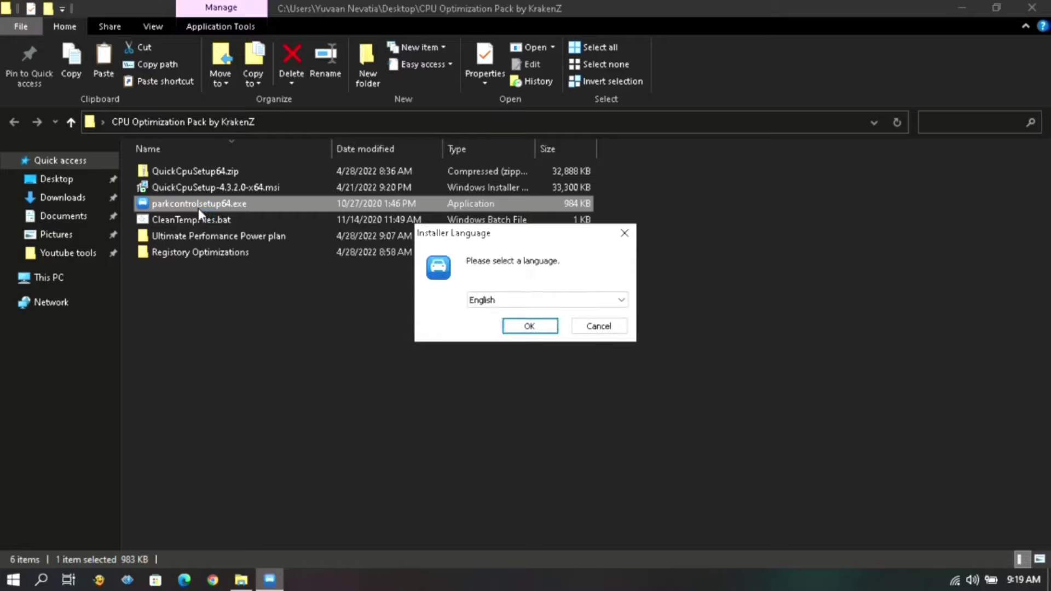
click(529, 326)
scroll(542, 337, down, 10)
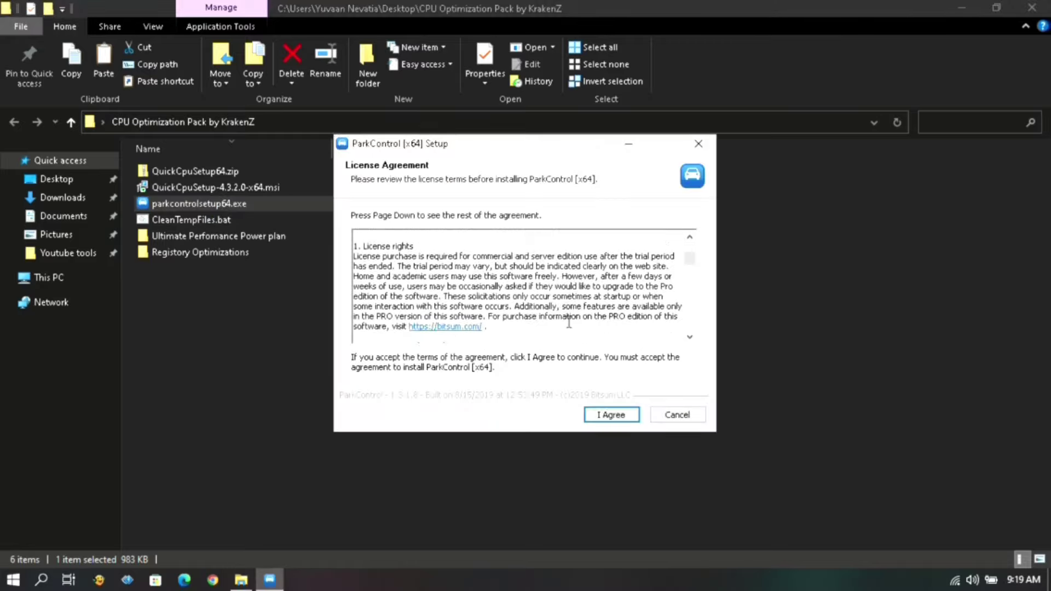
click(632, 414)
click(600, 414)
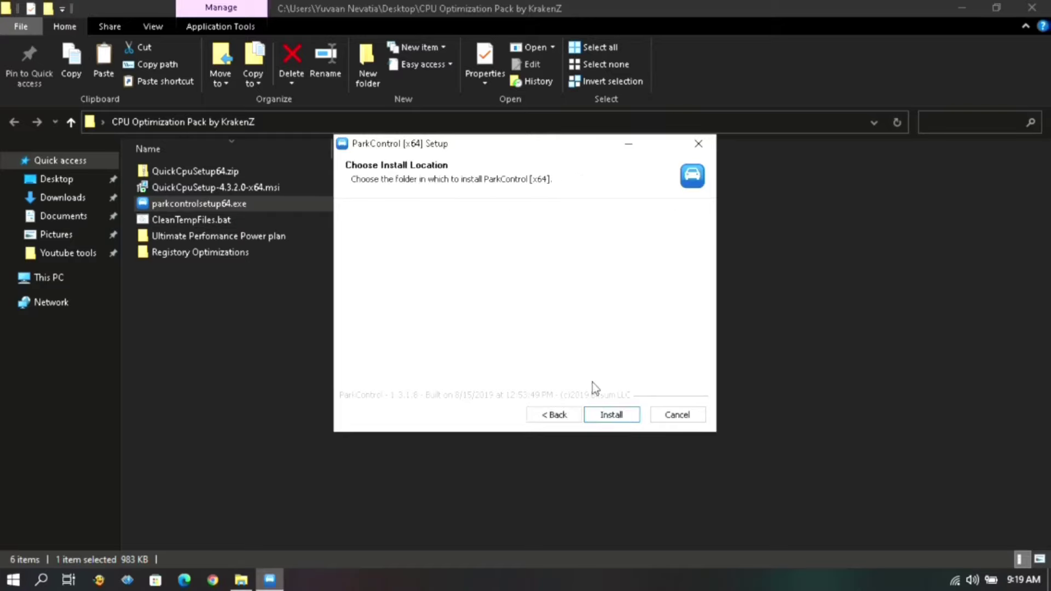
click(610, 414)
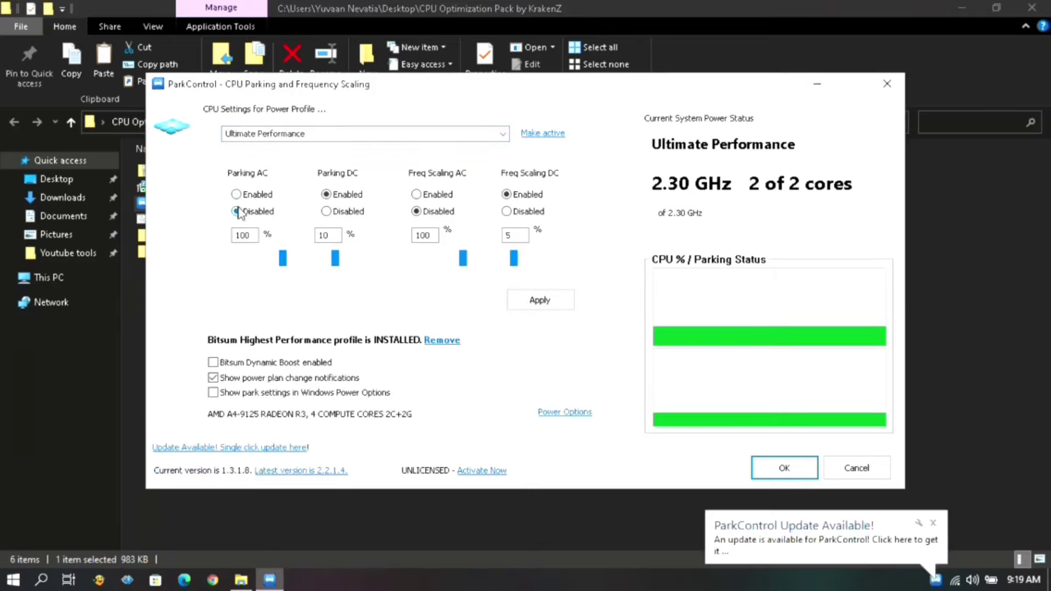
- Disable Parking DC and Freq Scaling DC for the Ultimate Performance profile, keep all sliders at 100%, apply the settings and close ParkControl
click(328, 213)
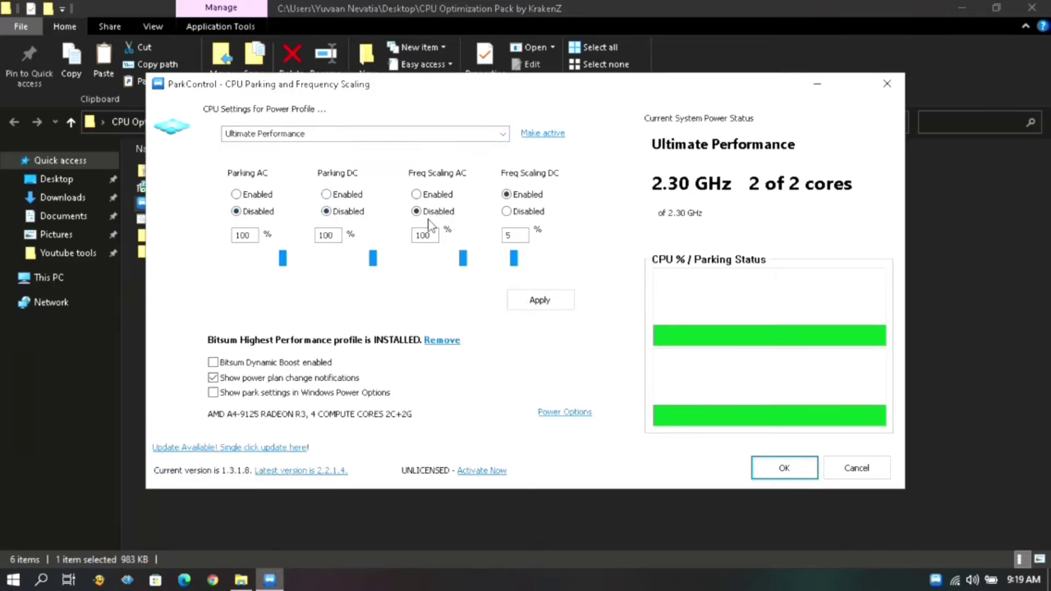
click(506, 212)
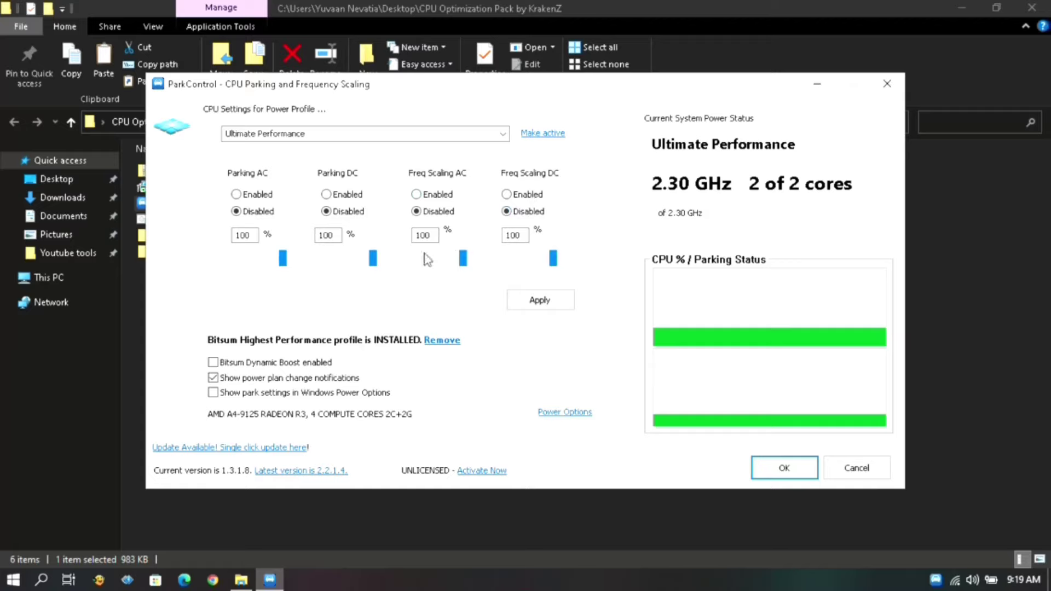
drag(376, 264, 360, 263)
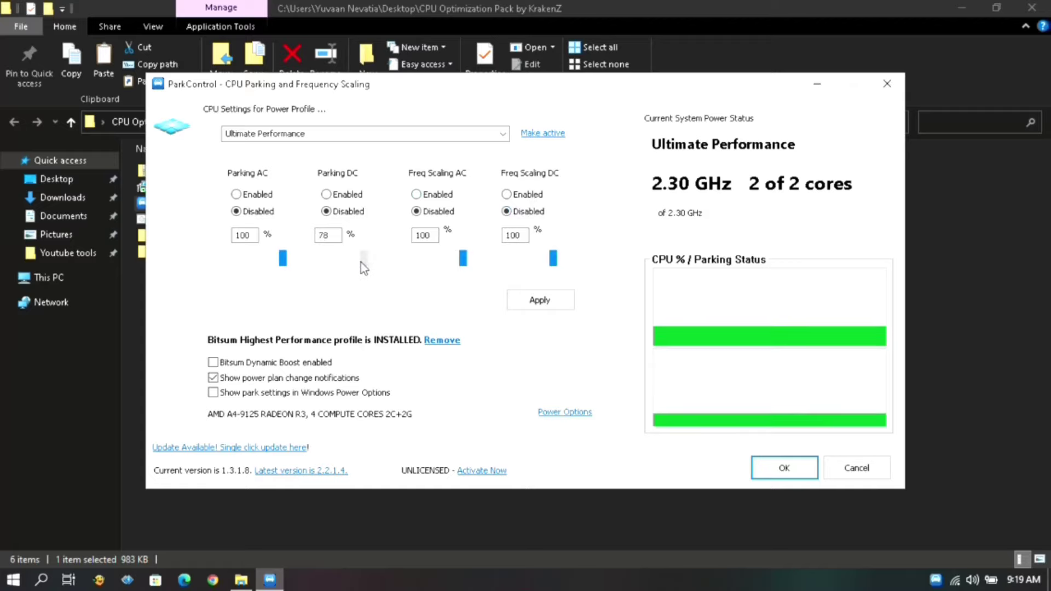
drag(462, 258, 474, 269)
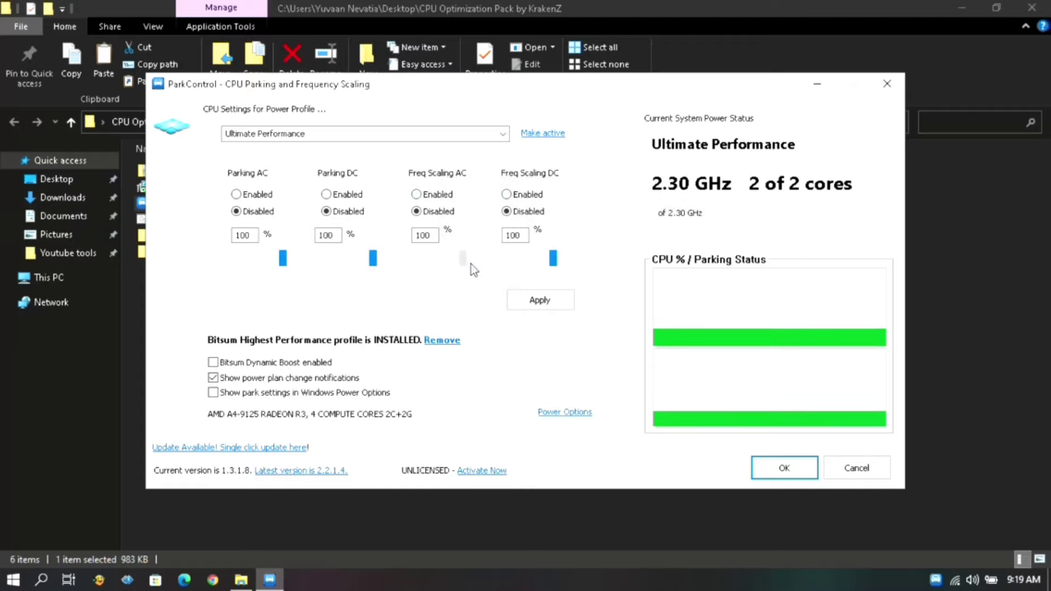
drag(552, 259, 579, 274)
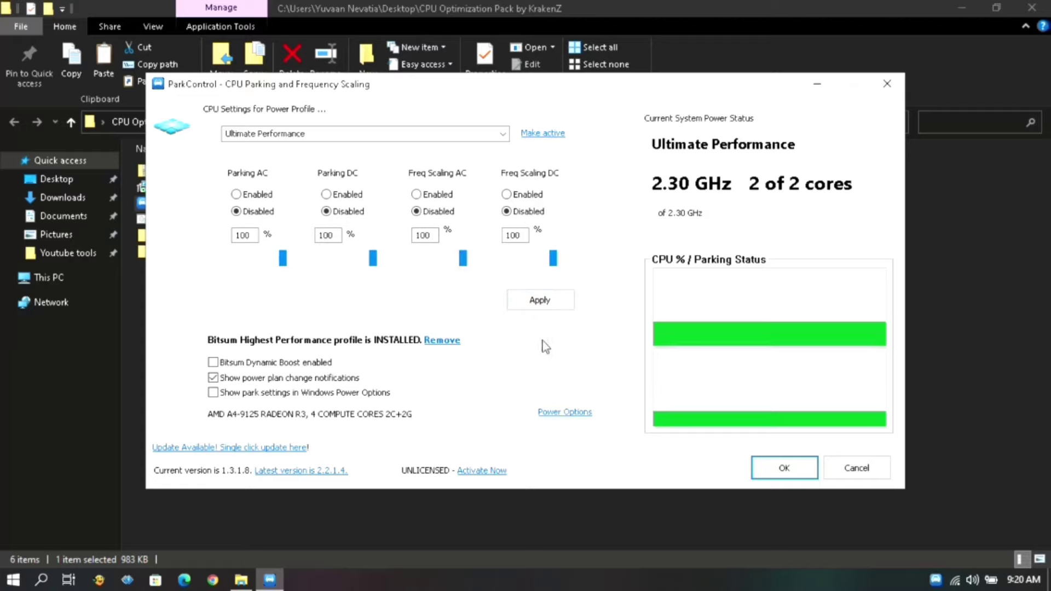
click(530, 301)
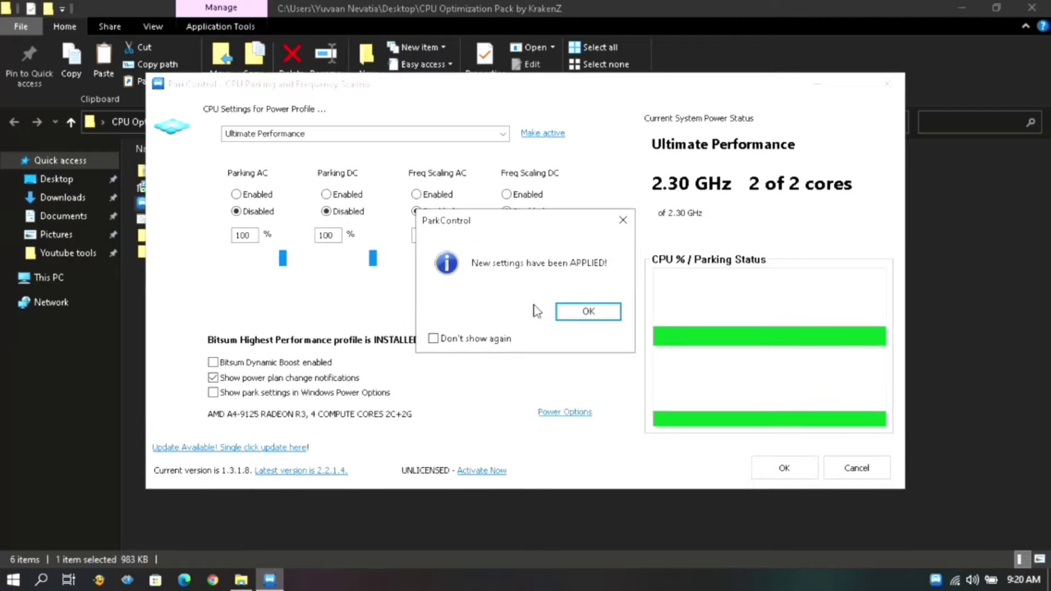
click(581, 314)
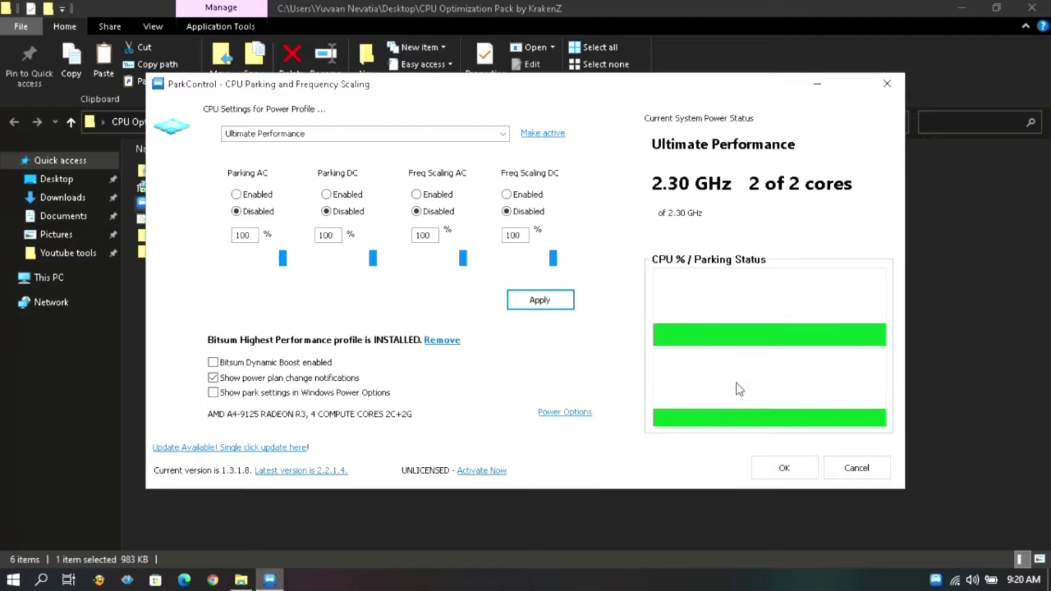
click(778, 474)
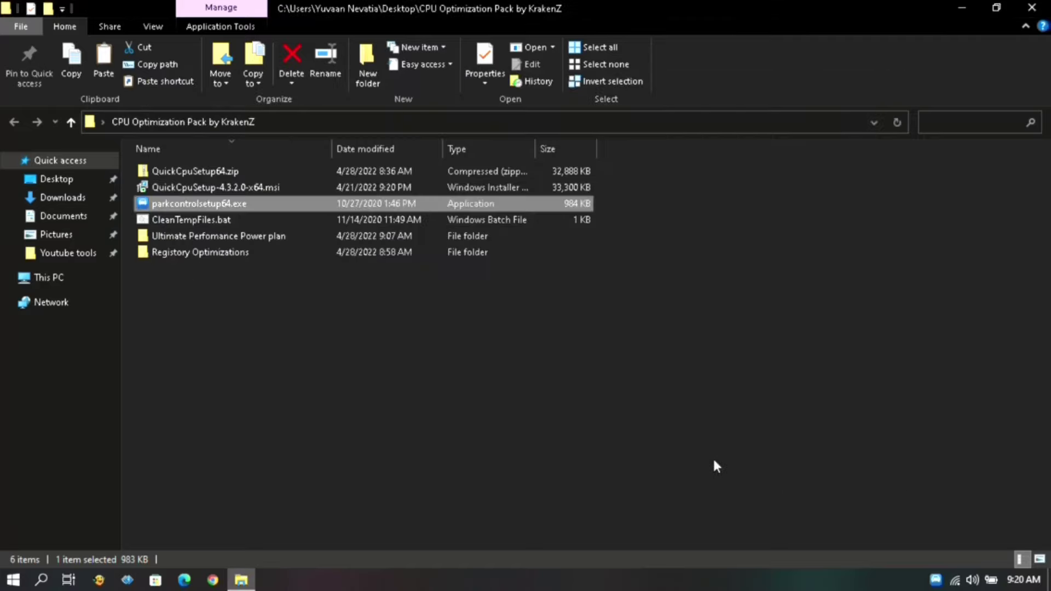
- Run CleanTempFiles.bat from the optimization pack folder as administrator
click(445, 381)
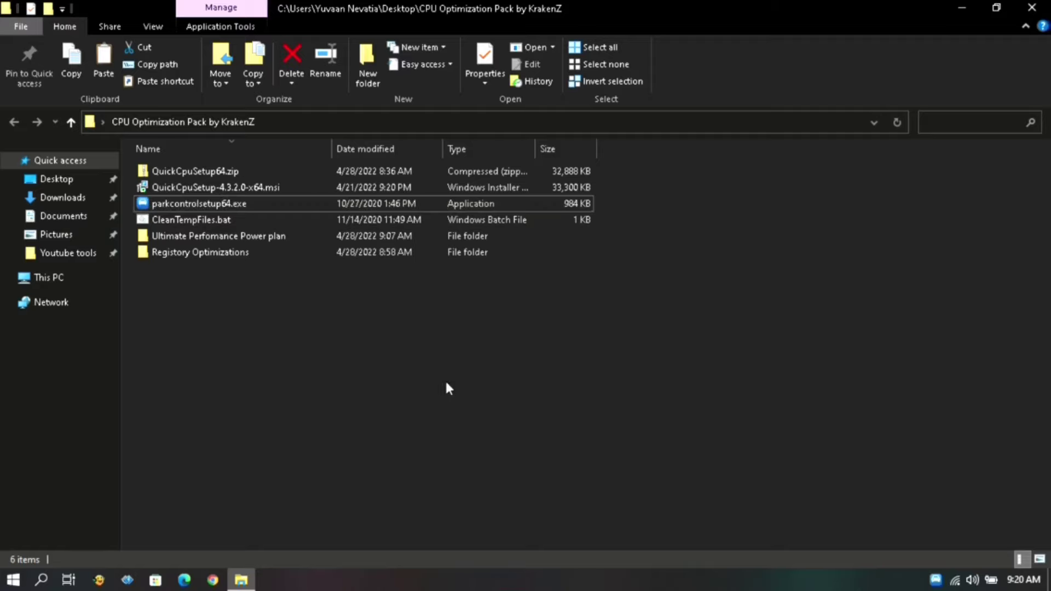
right_click(199, 221)
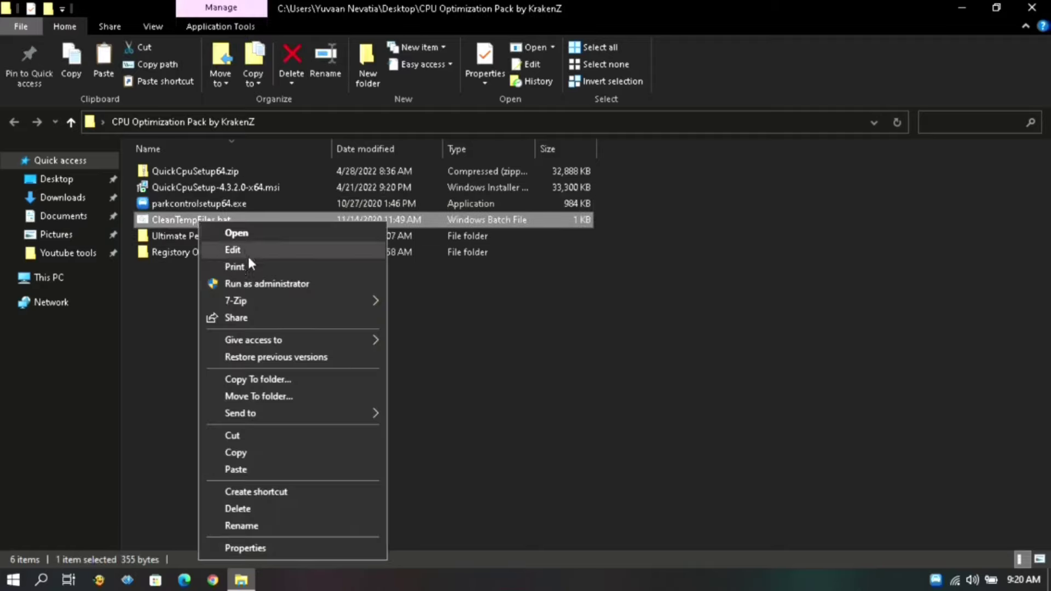
click(259, 280)
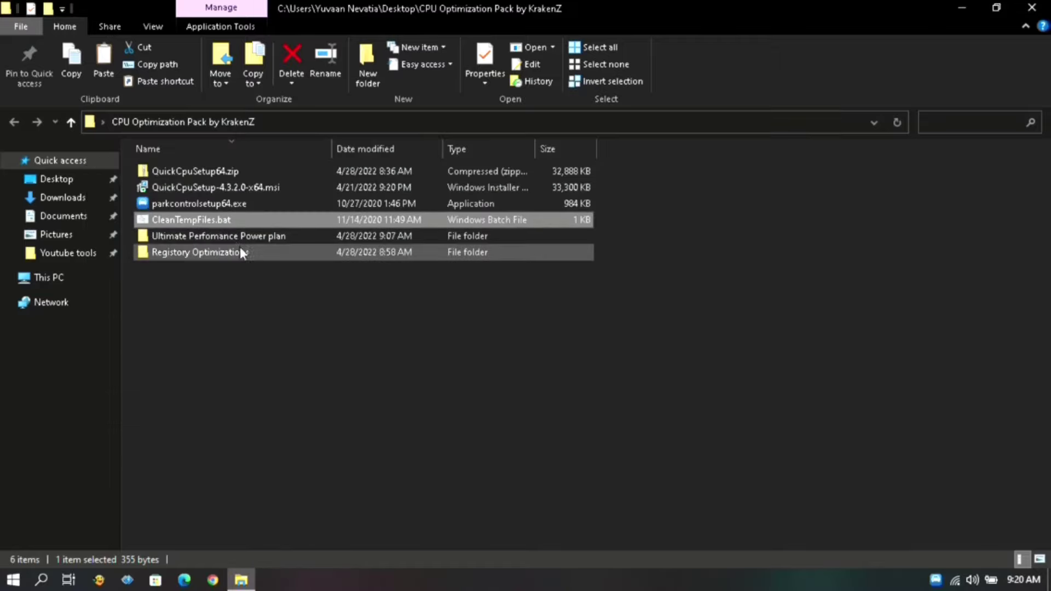
- Run Ultimate perfomance plan.cmd from the pack's Ultimate Perfomance Power plan folder as administrator
click(211, 279)
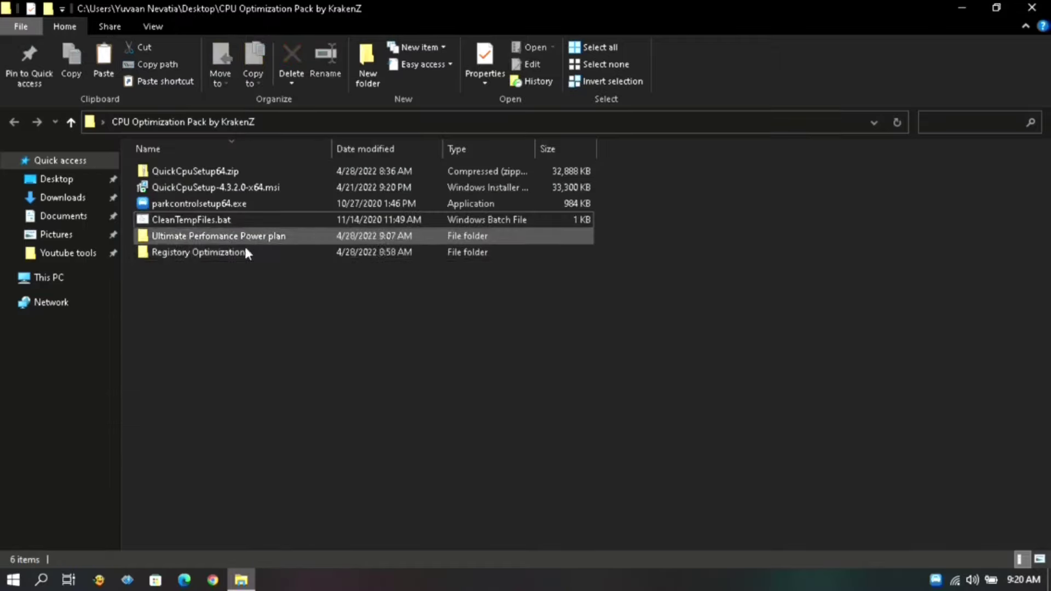
double_click(215, 238)
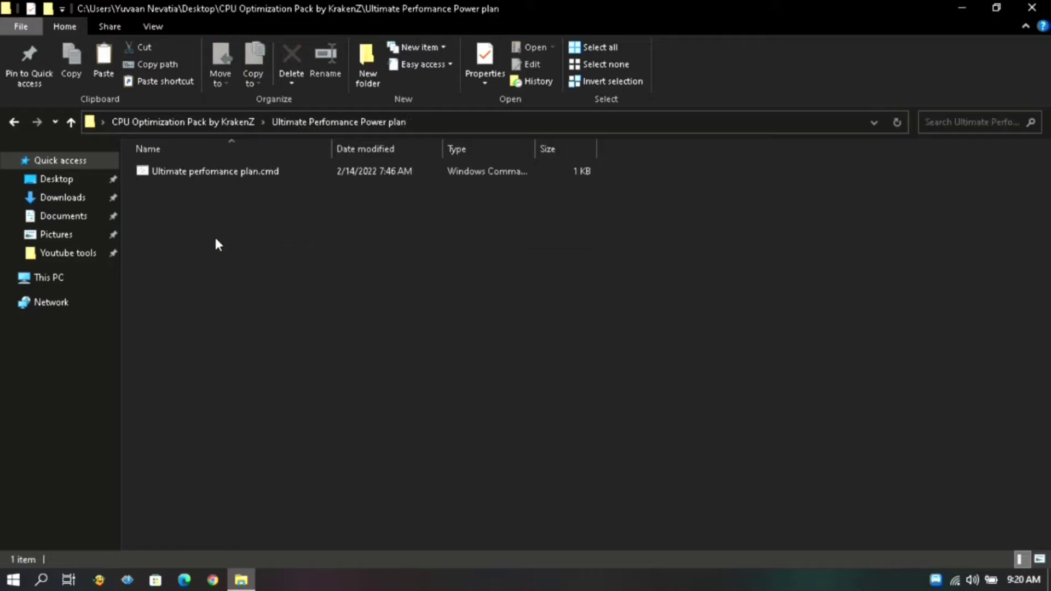
drag(268, 232, 208, 199)
right_click(212, 176)
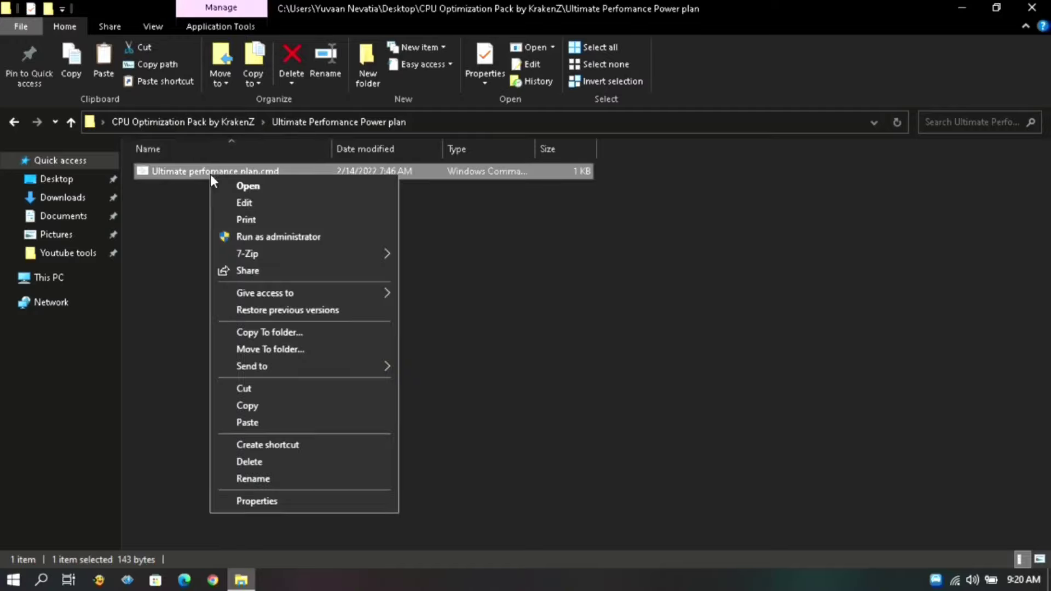
click(261, 237)
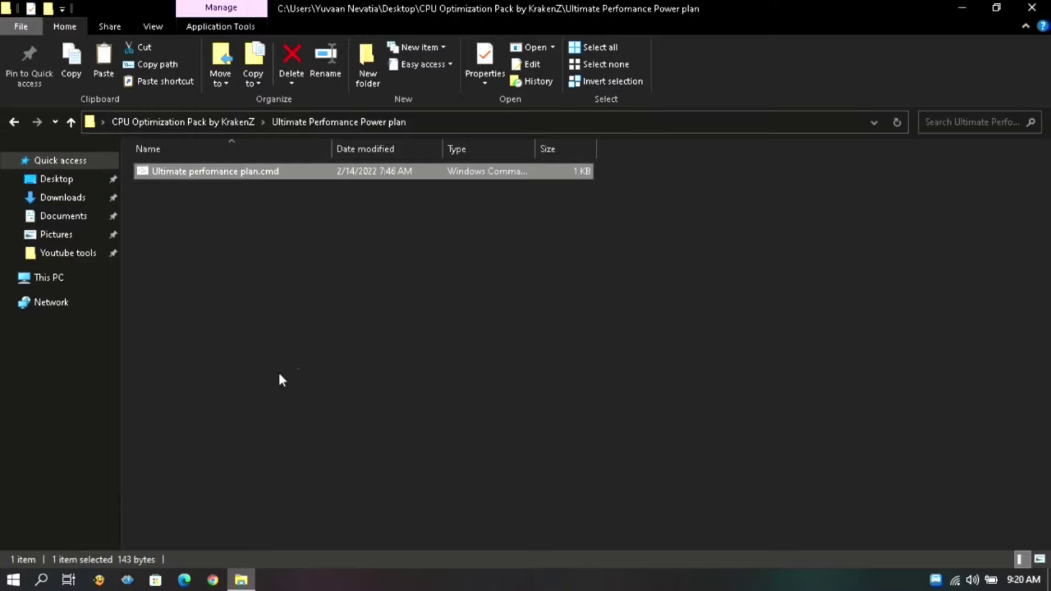
- Search Windows for "power plan", open the power plan selection to check the Ultimate Performance plan, and close the window
click(52, 580)
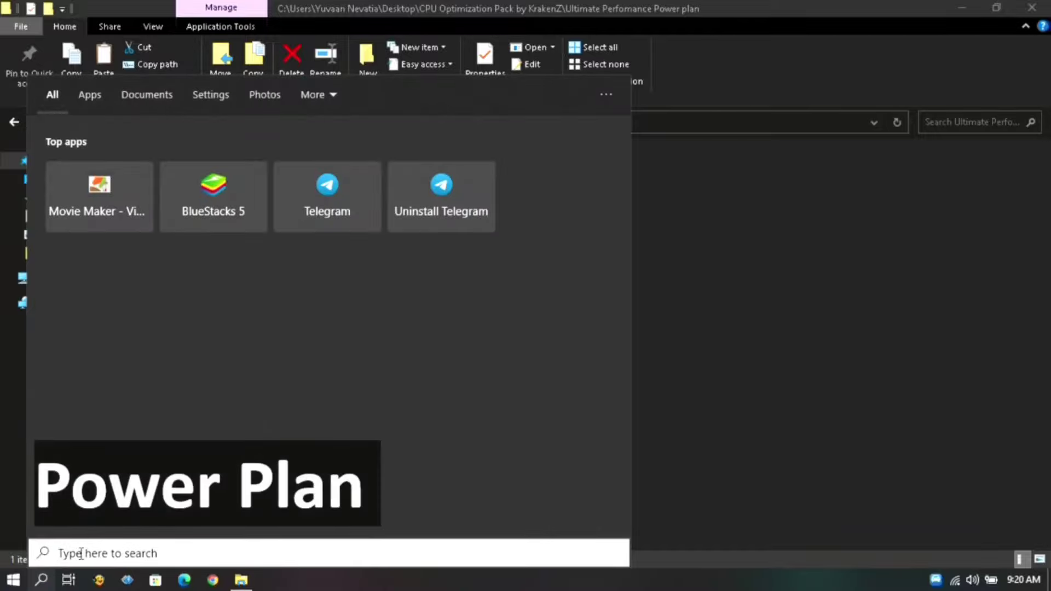
text(power)
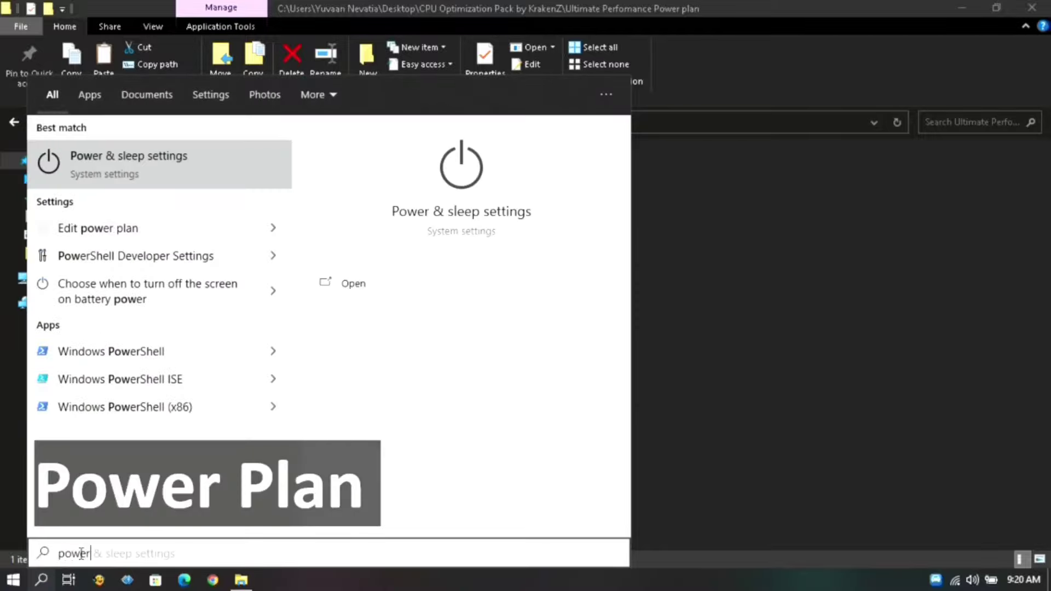
text( plan)
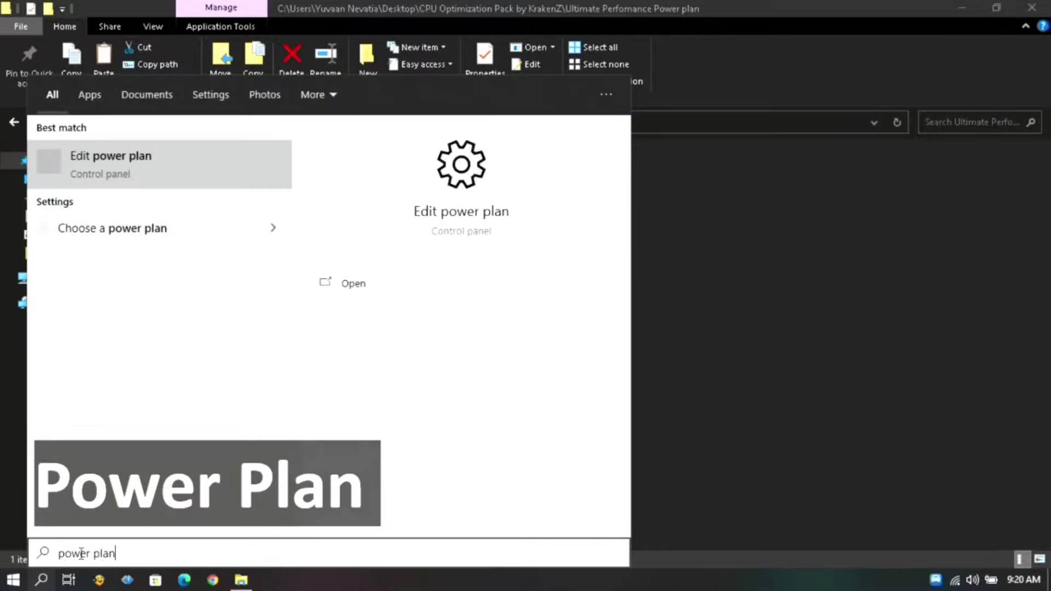
click(109, 235)
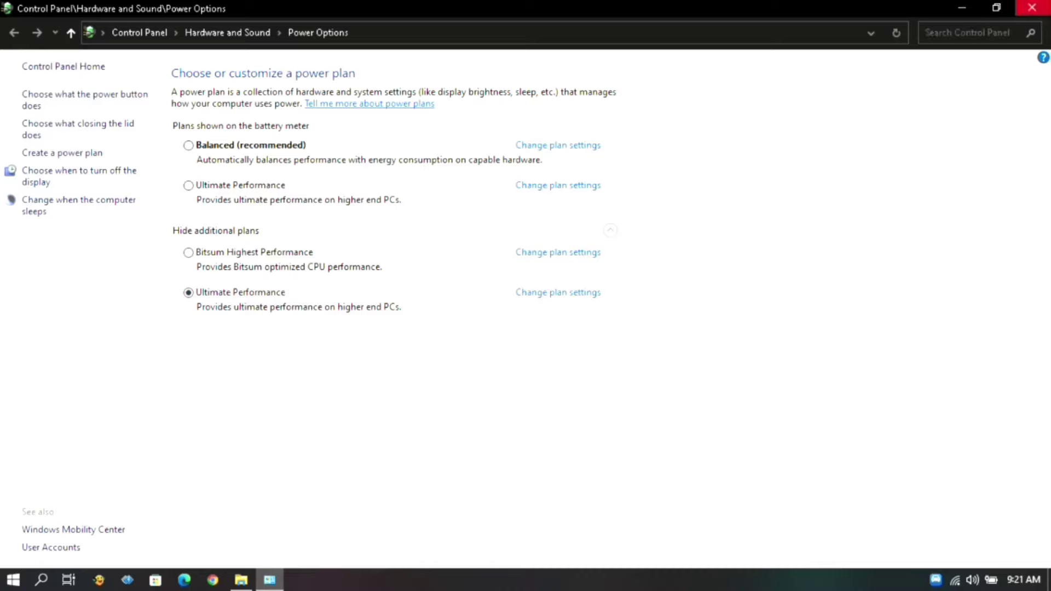
click(1032, 8)
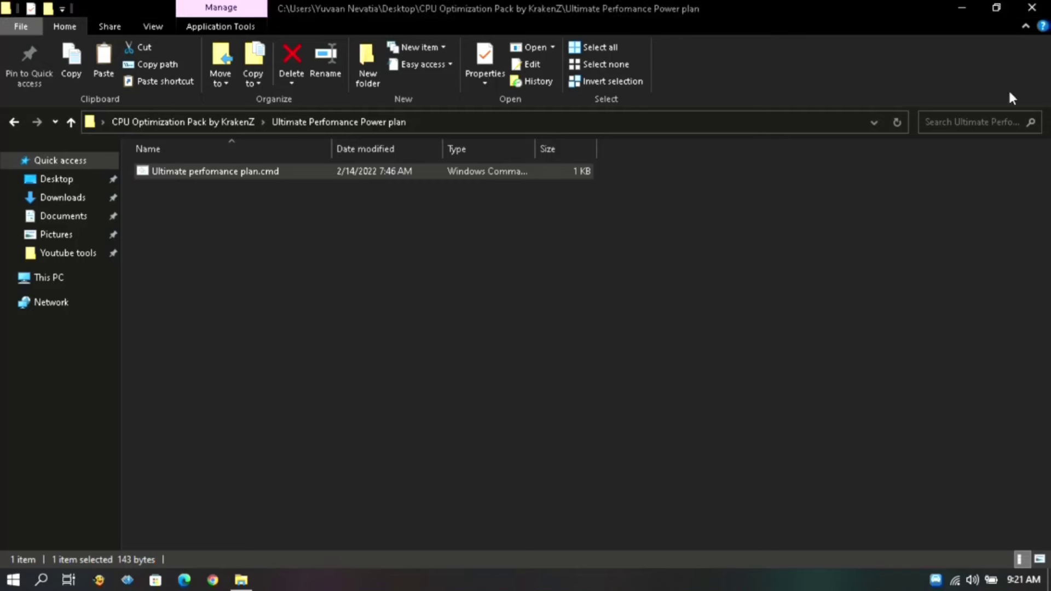
- Add Boost PC Responsiveness.reg from the pack's Registory Optimizations folder to the registry
click(188, 130)
click(232, 284)
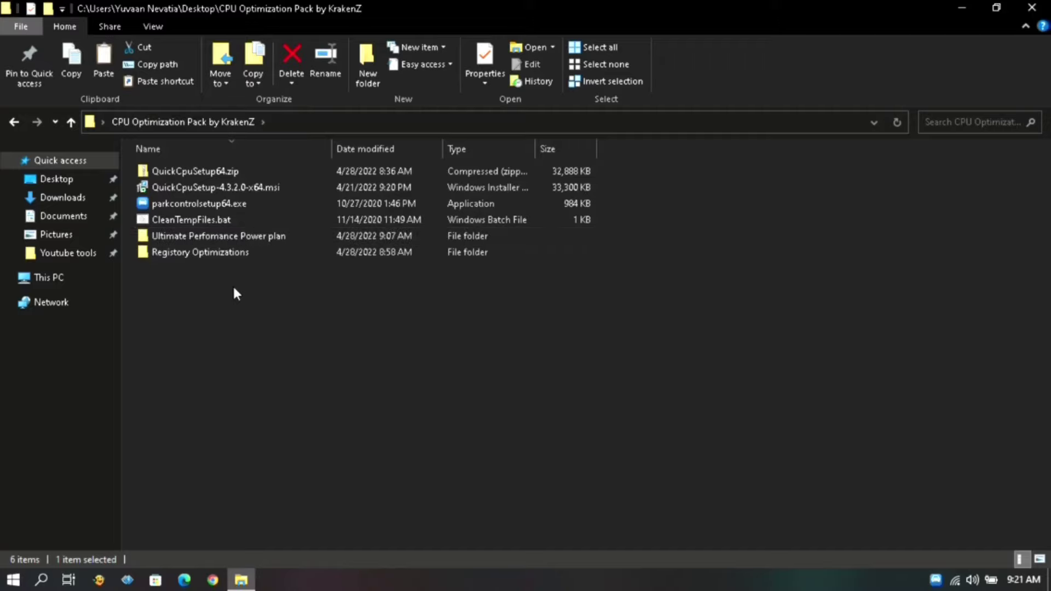
double_click(167, 257)
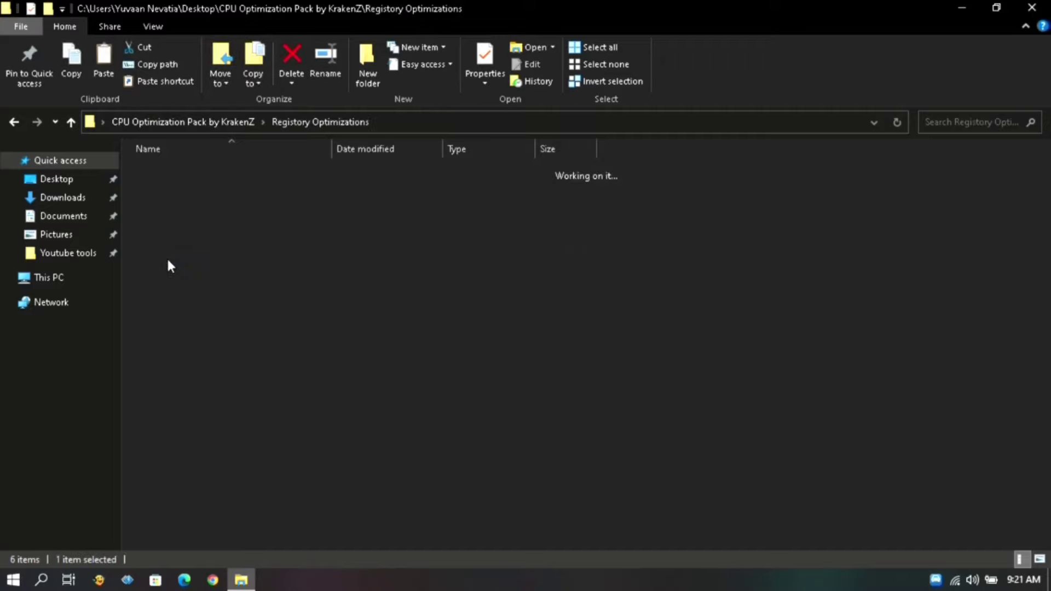
double_click(159, 173)
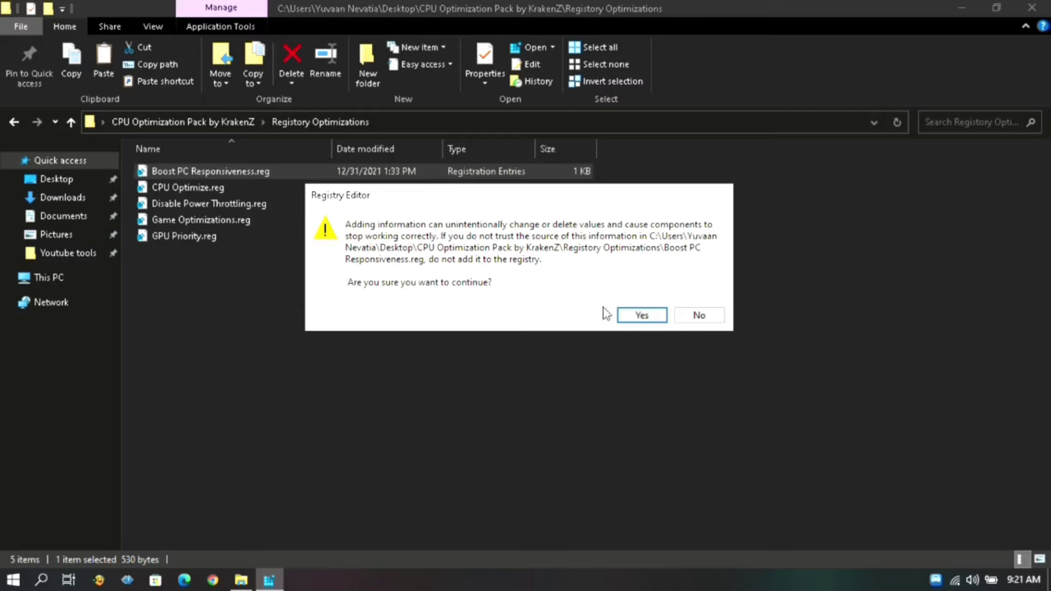
click(626, 311)
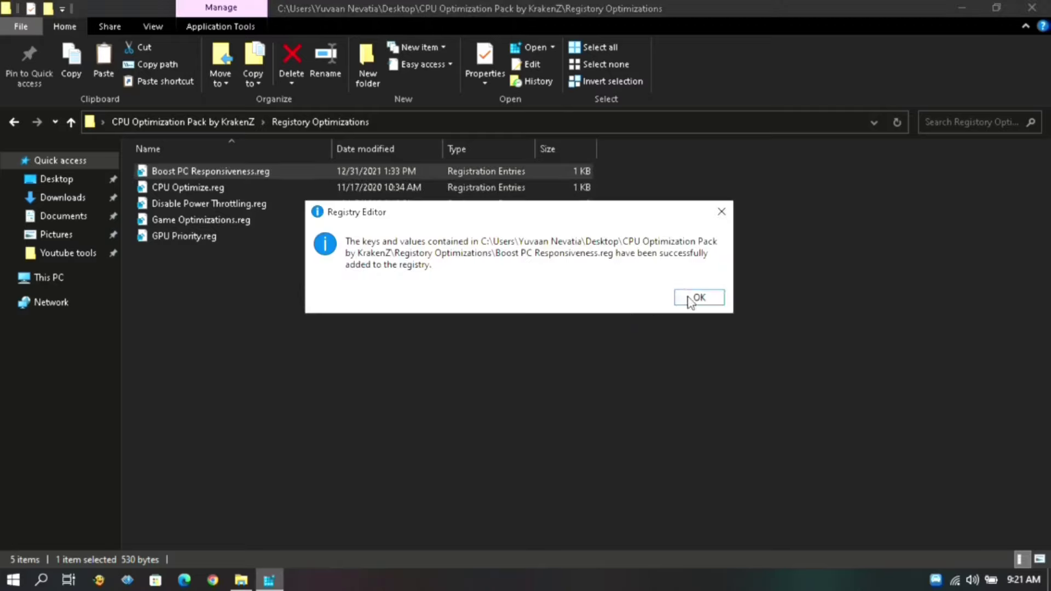
click(689, 299)
- Merge CPU Optimize.reg and Disable Power Throttling.reg into the registry
double_click(352, 190)
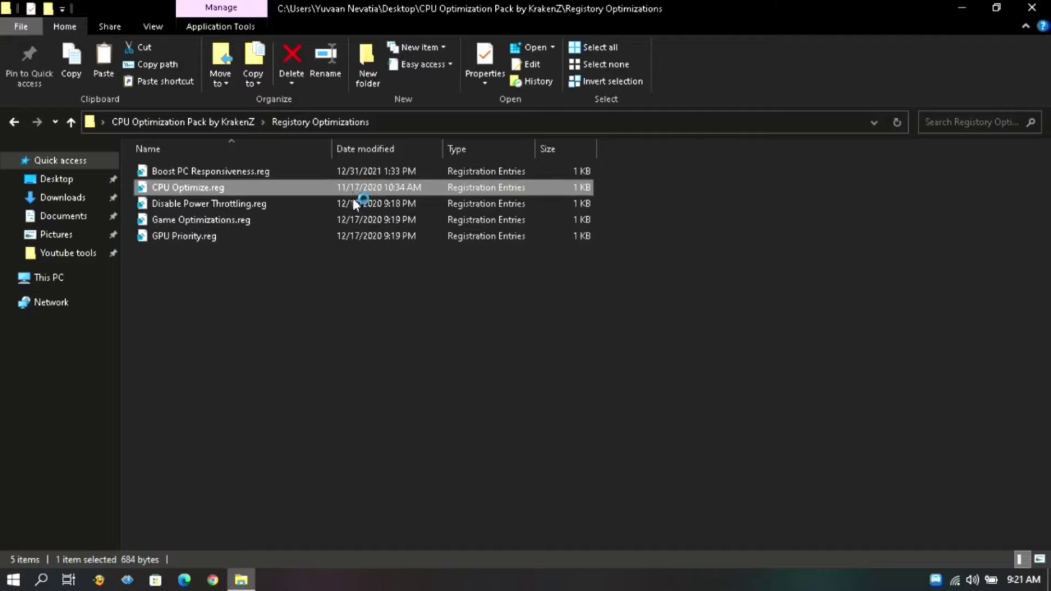
click(635, 313)
click(684, 298)
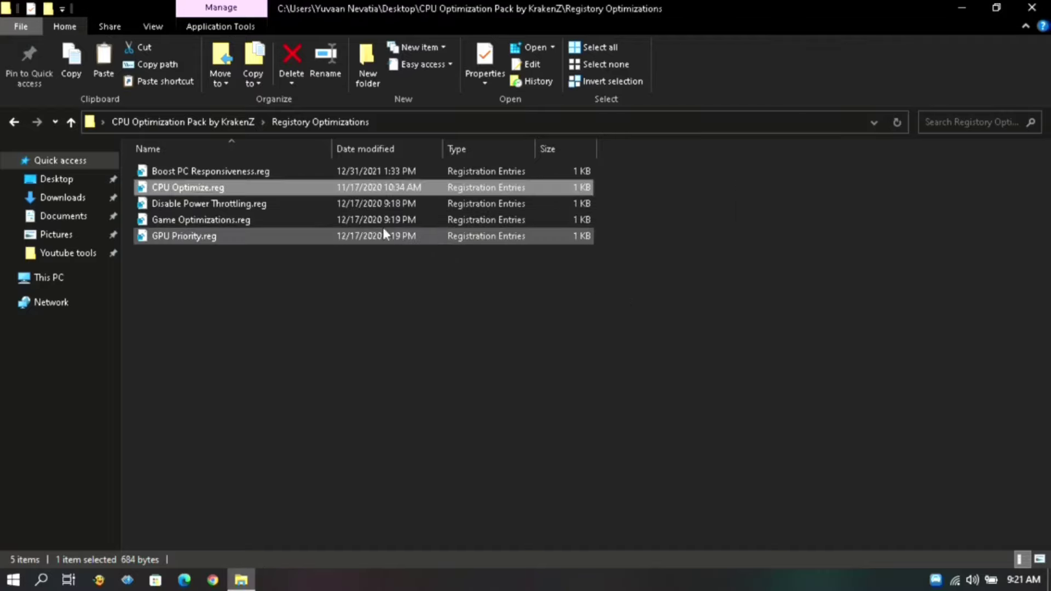
double_click(326, 203)
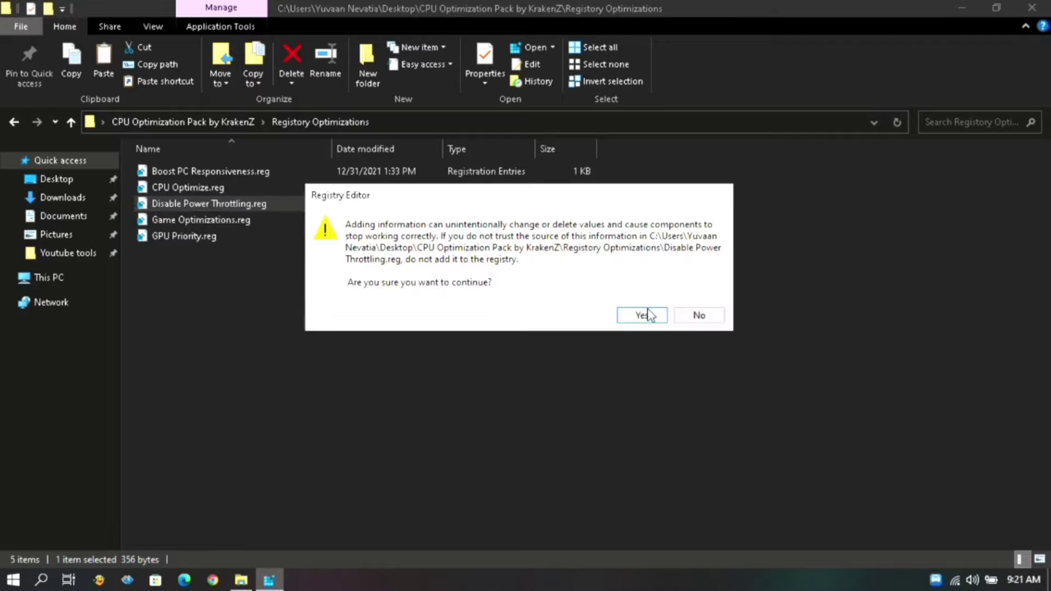
click(648, 315)
click(696, 301)
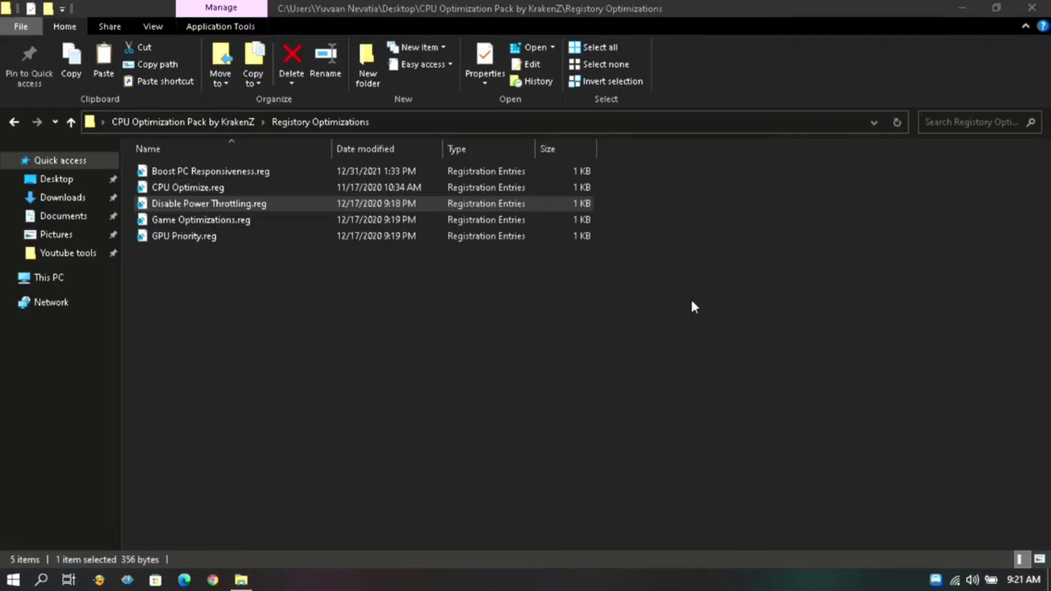
- Merge Game Optimizations.reg and GPU Priority.reg into the registry
double_click(330, 219)
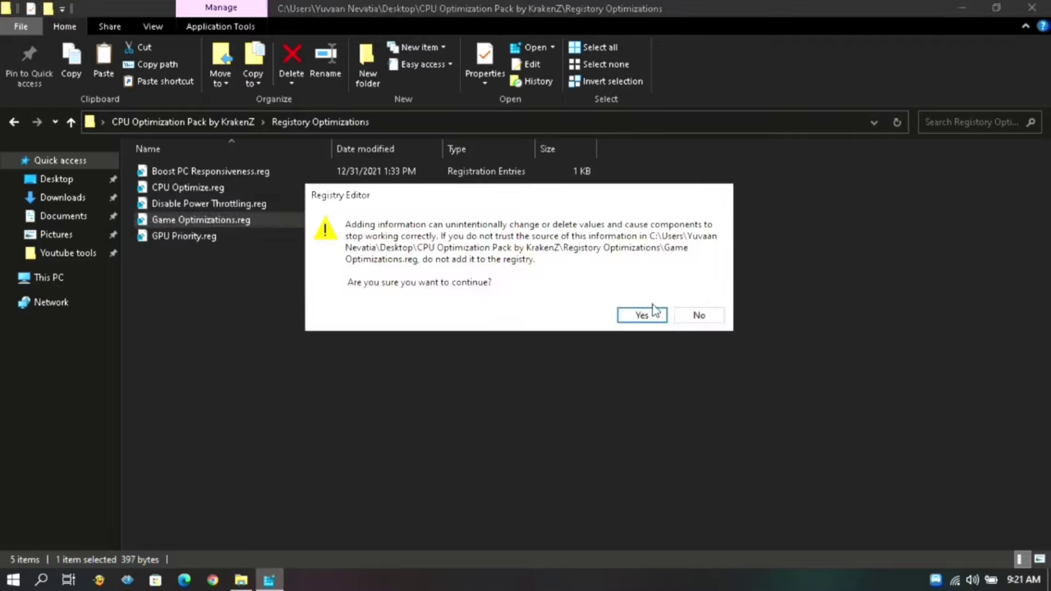
click(652, 312)
click(714, 301)
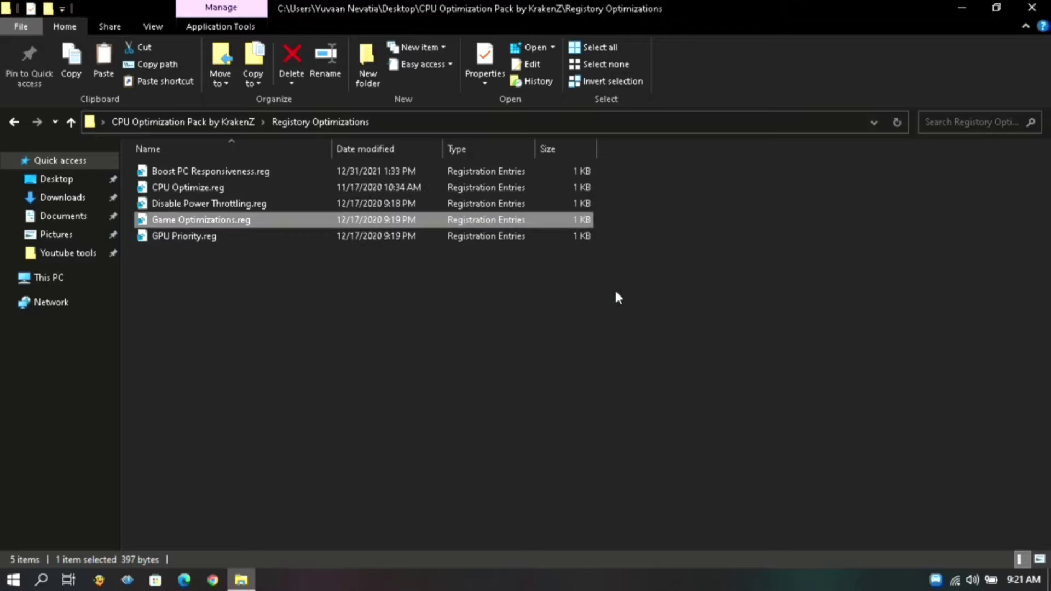
double_click(362, 237)
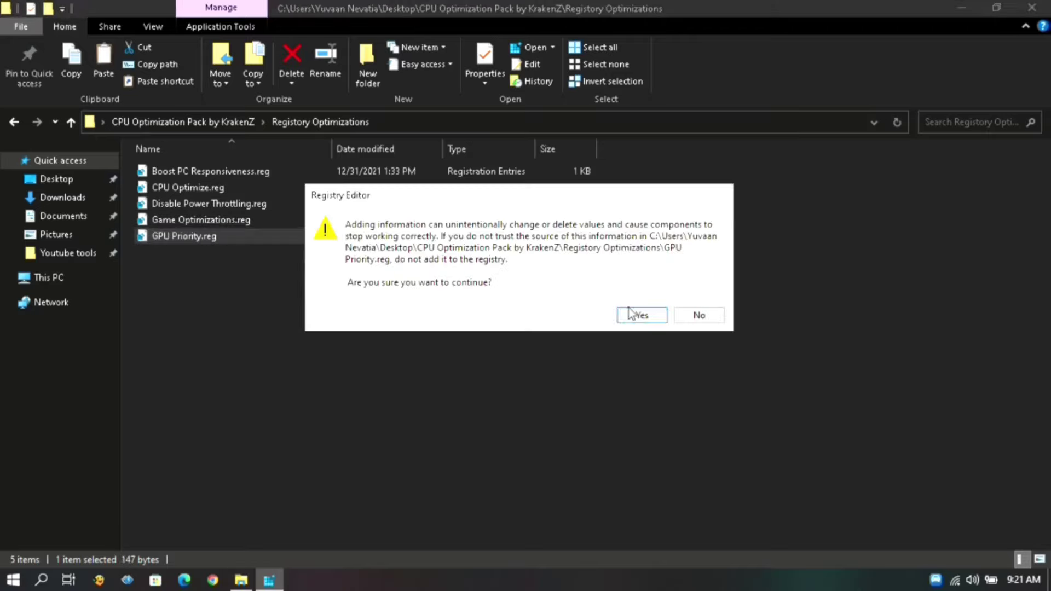
click(635, 315)
click(686, 302)
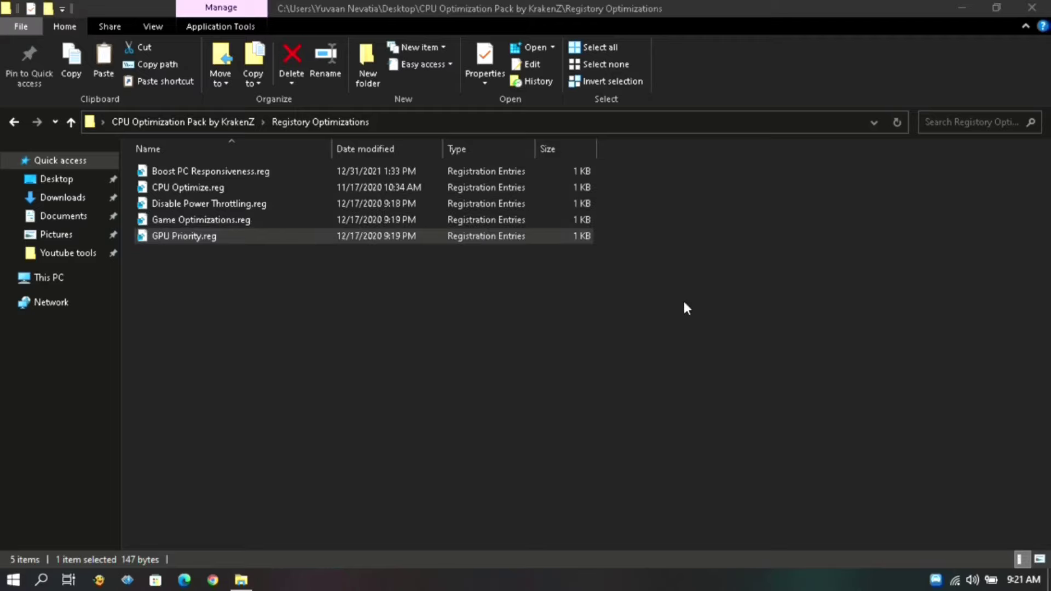
click(454, 264)
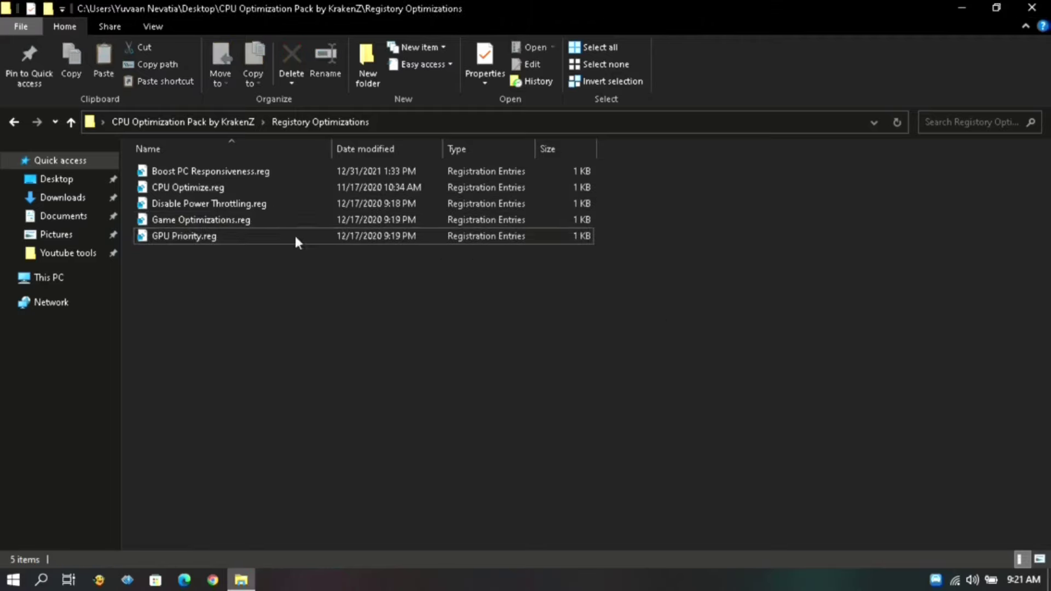
- Leave the optimization pack folder and delete the pack's zip file and folder from the desktop
click(228, 122)
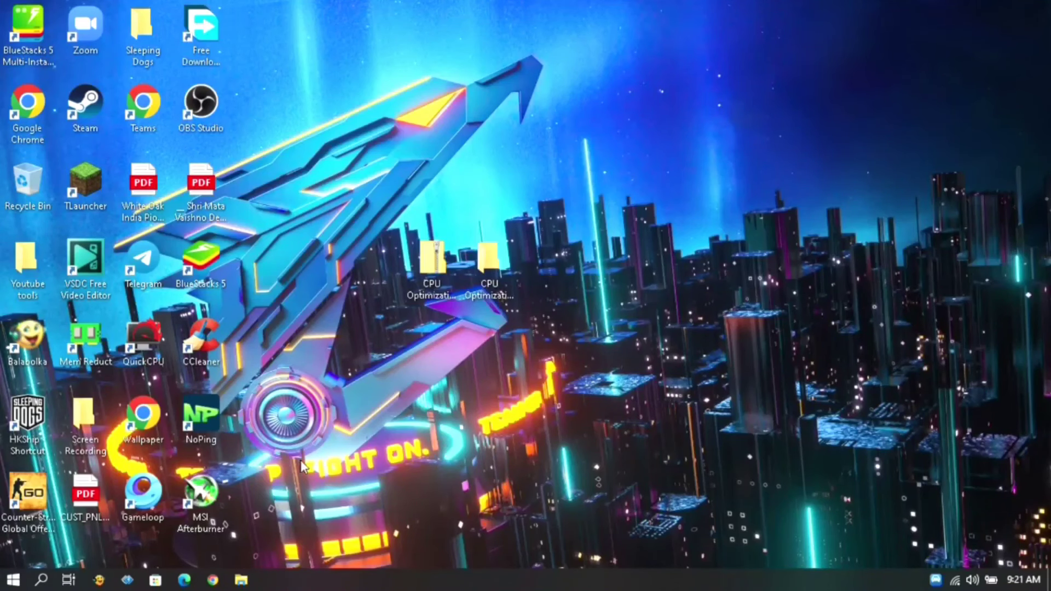
drag(584, 357, 406, 239)
right_click(425, 278)
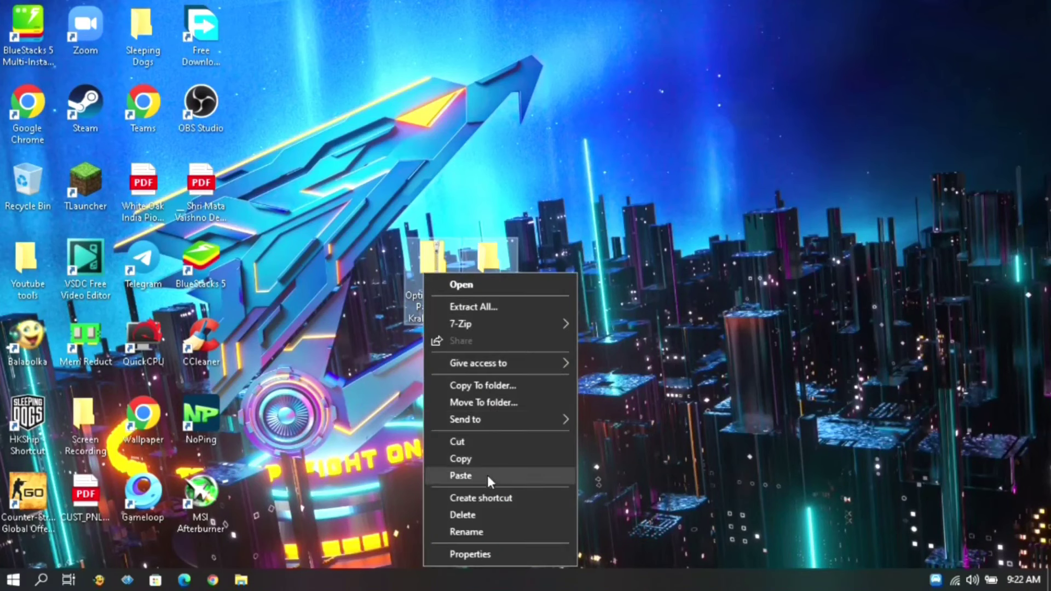
click(478, 521)
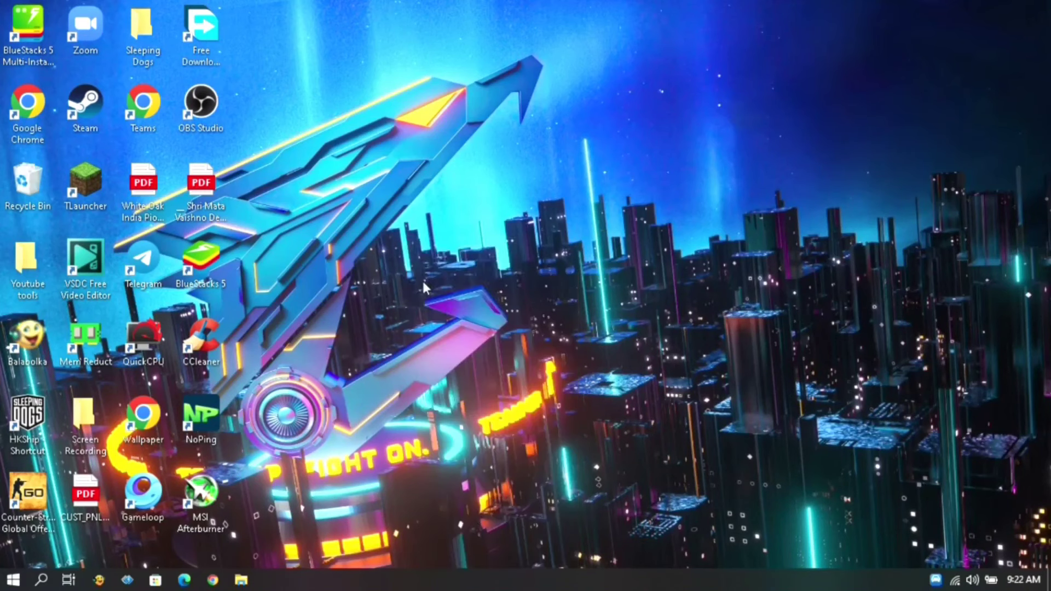
- Bring up the PC's power options for a restart
click(13, 580)
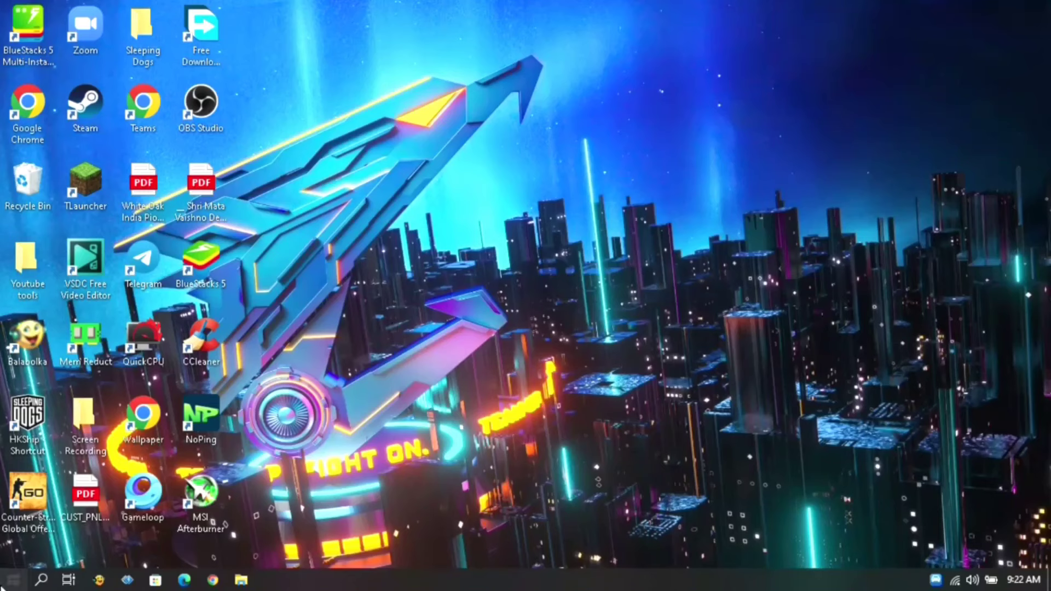
scroll(101, 405, down, 5)
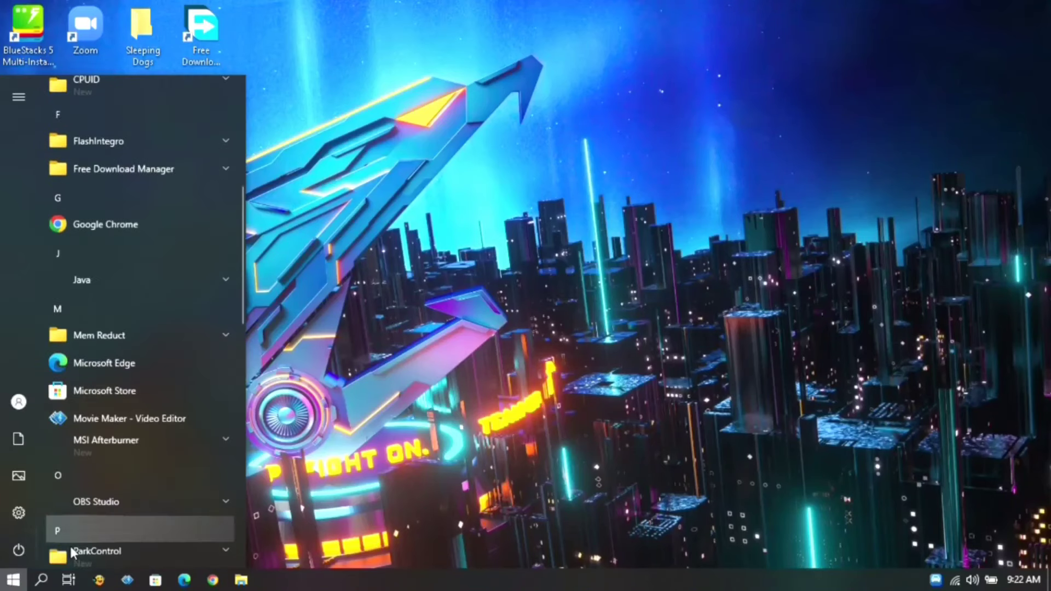
click(21, 556)
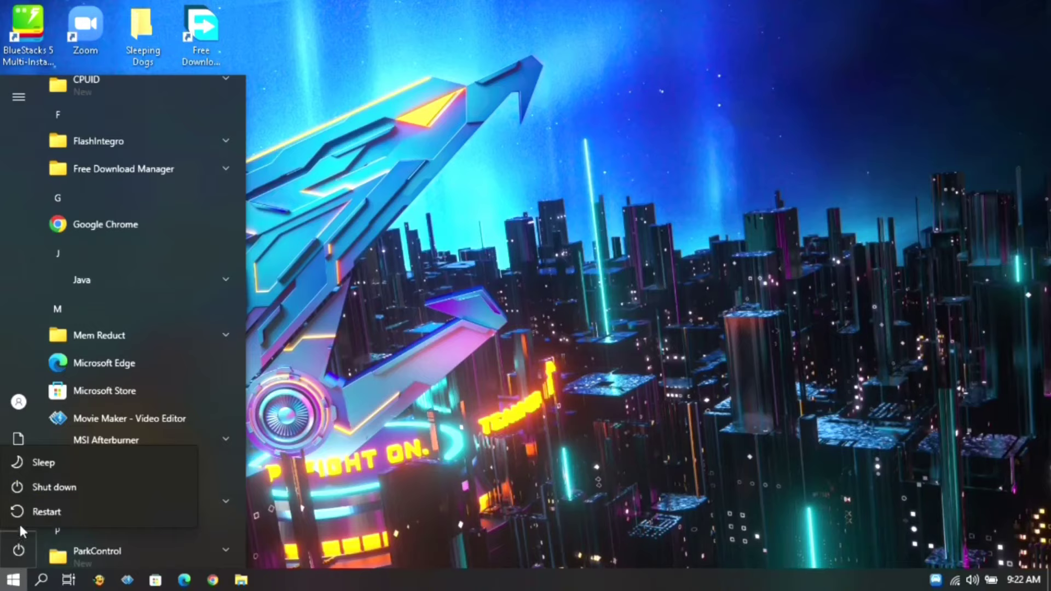